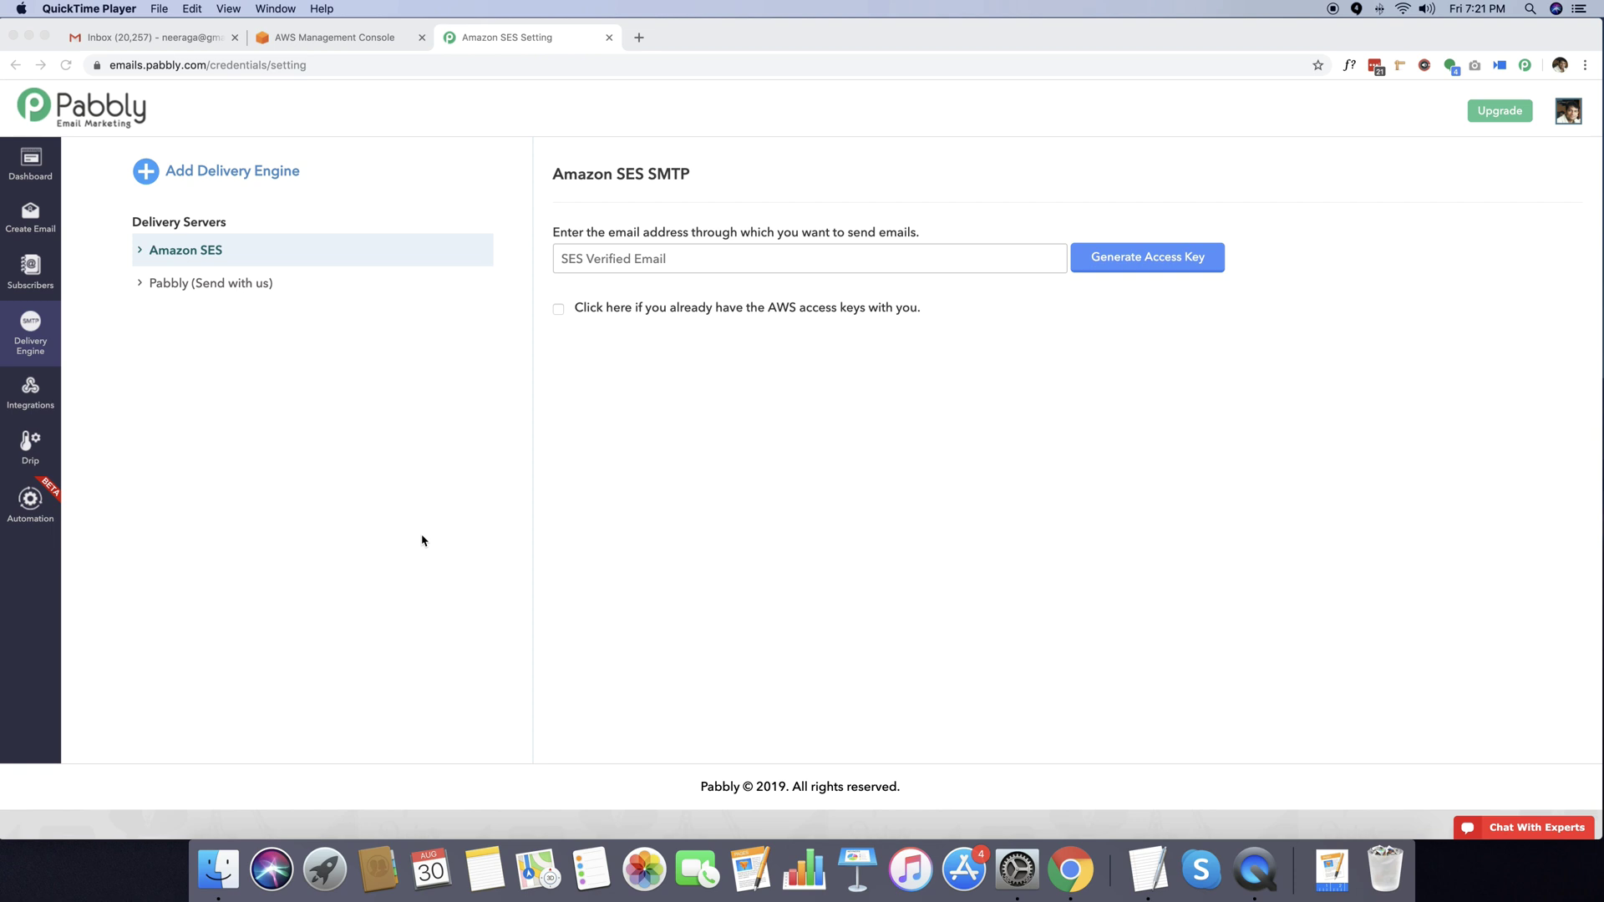
Enter the verified sender e-mail address and generate the CloudFormation access key template link.
left_click(126, 367)
mouse_move(38, 355)
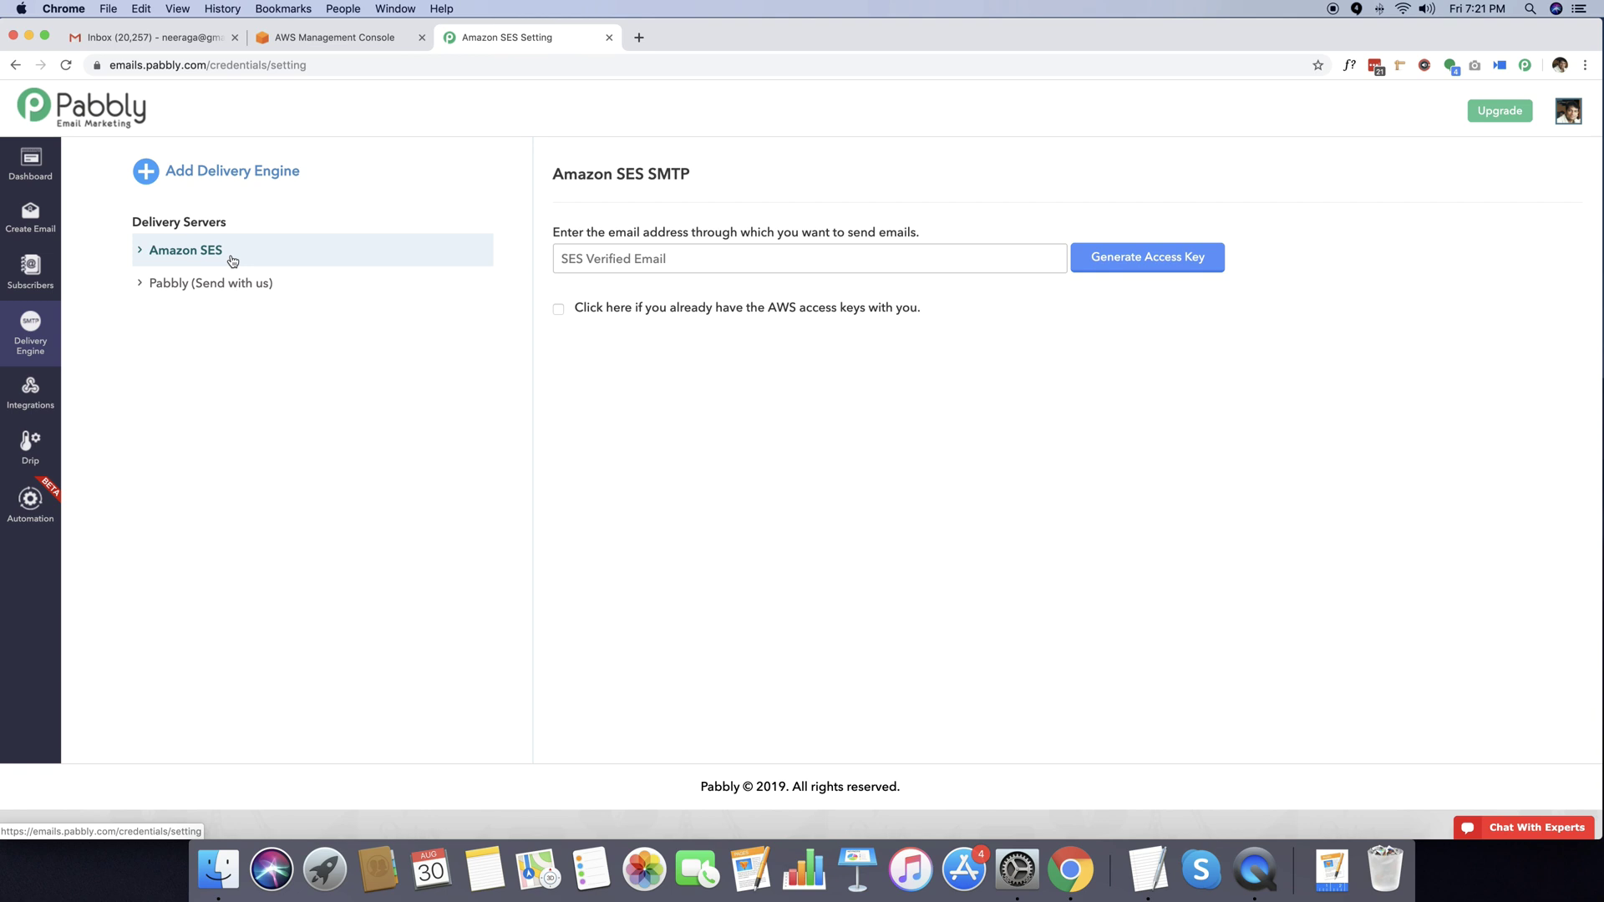
left_click(632, 261)
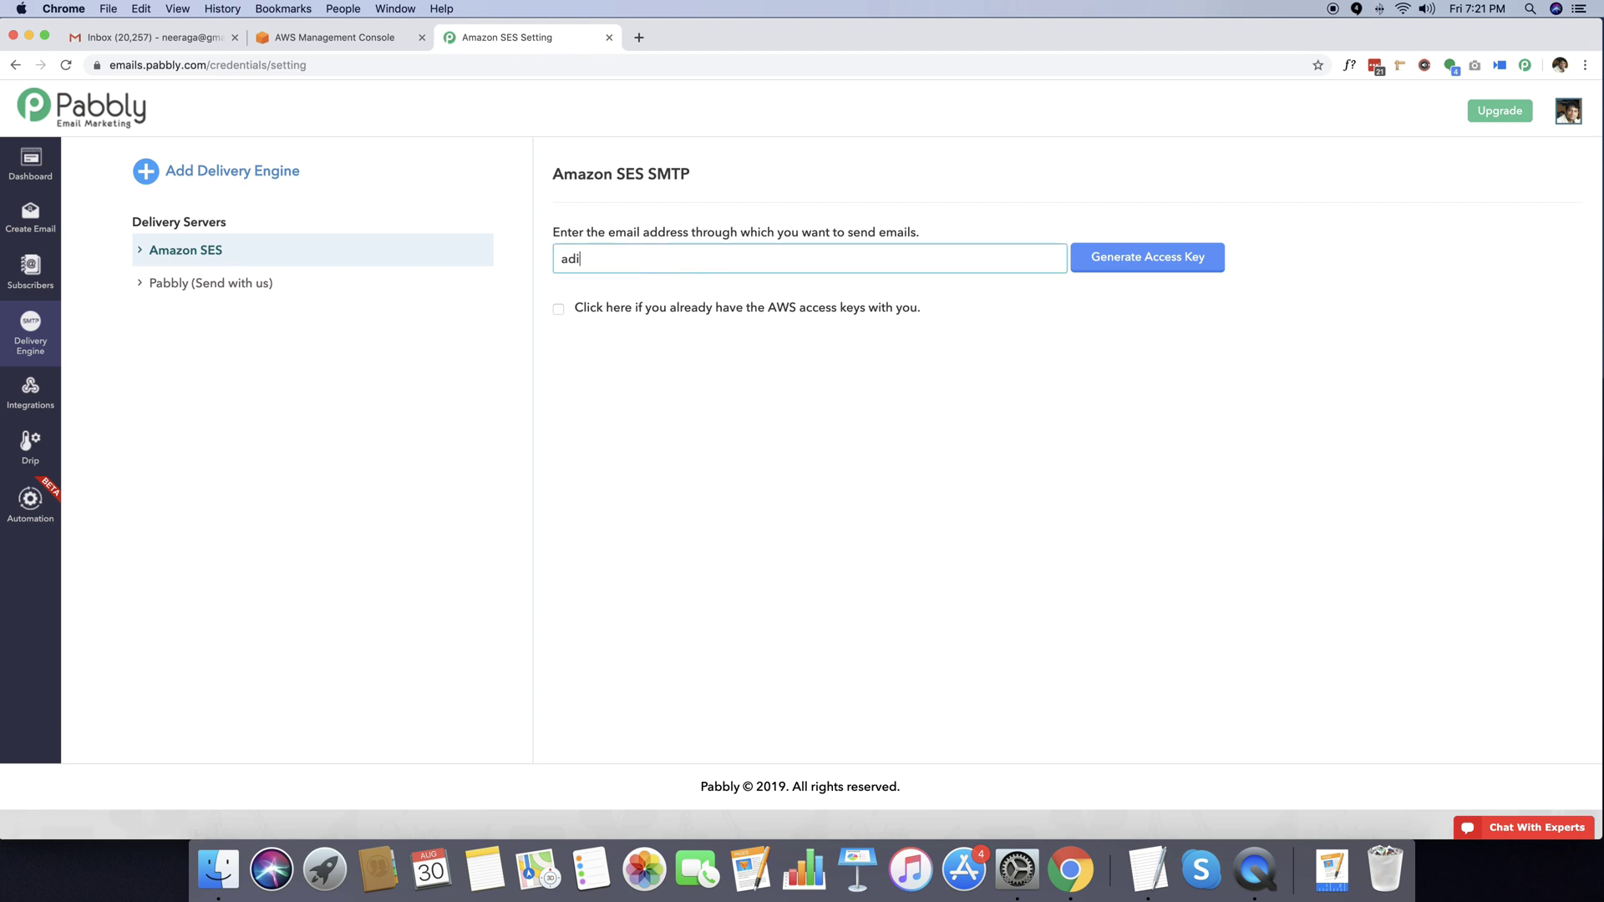
left_click(1135, 267)
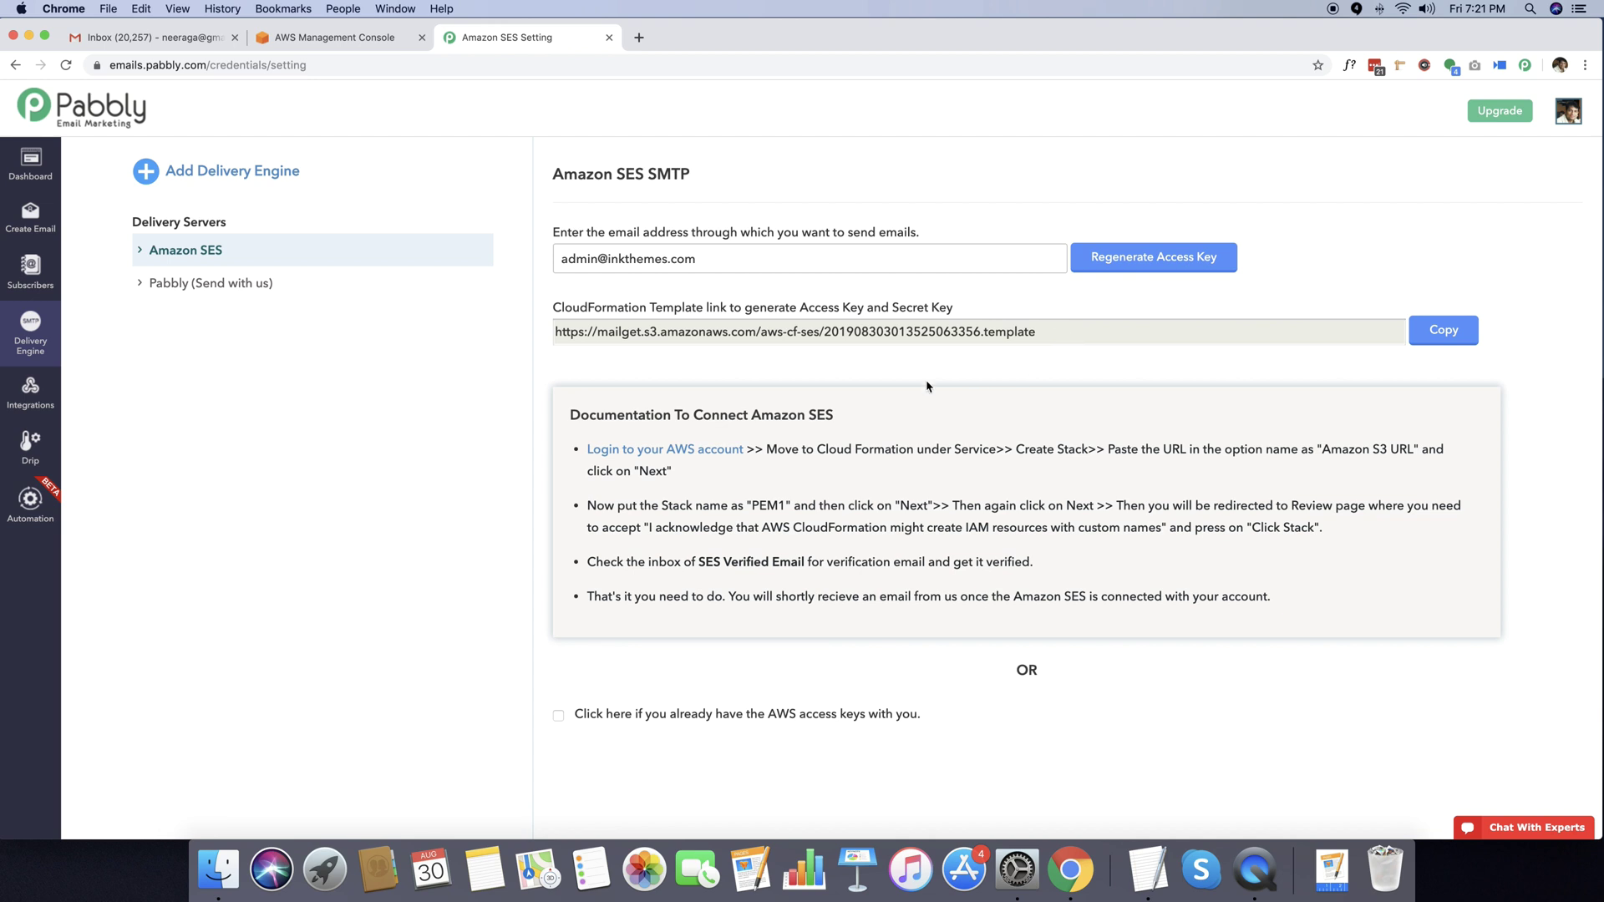
Copy the generated CloudFormation template link and switch to the AWS Management Console.
scroll(563, 425, "down", 1)
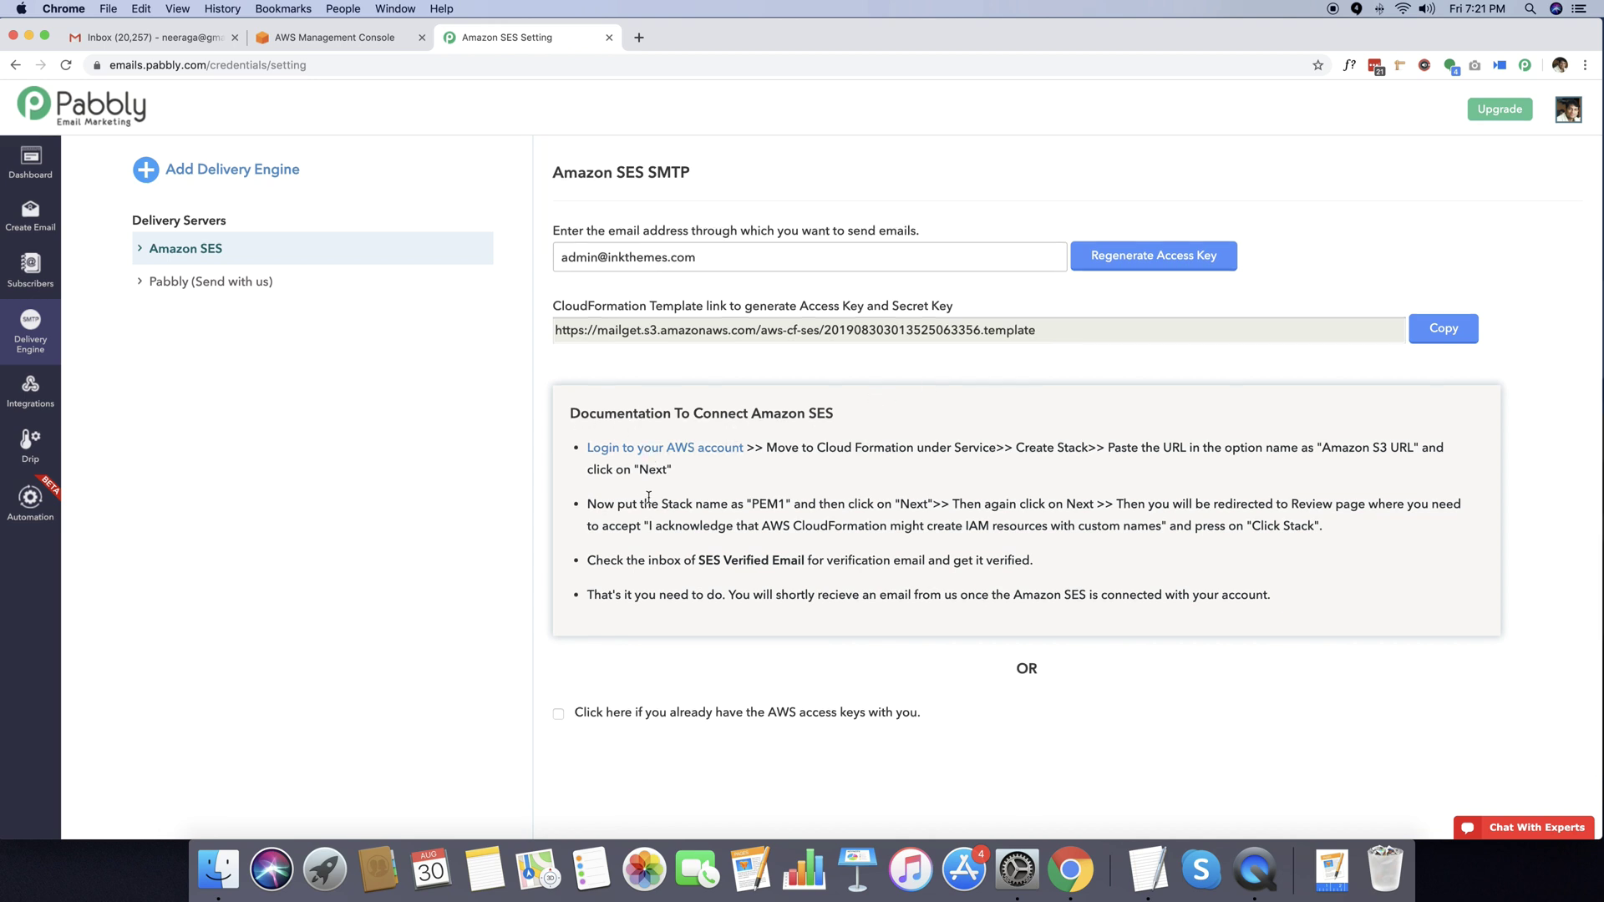
scroll(727, 544, "down", 1)
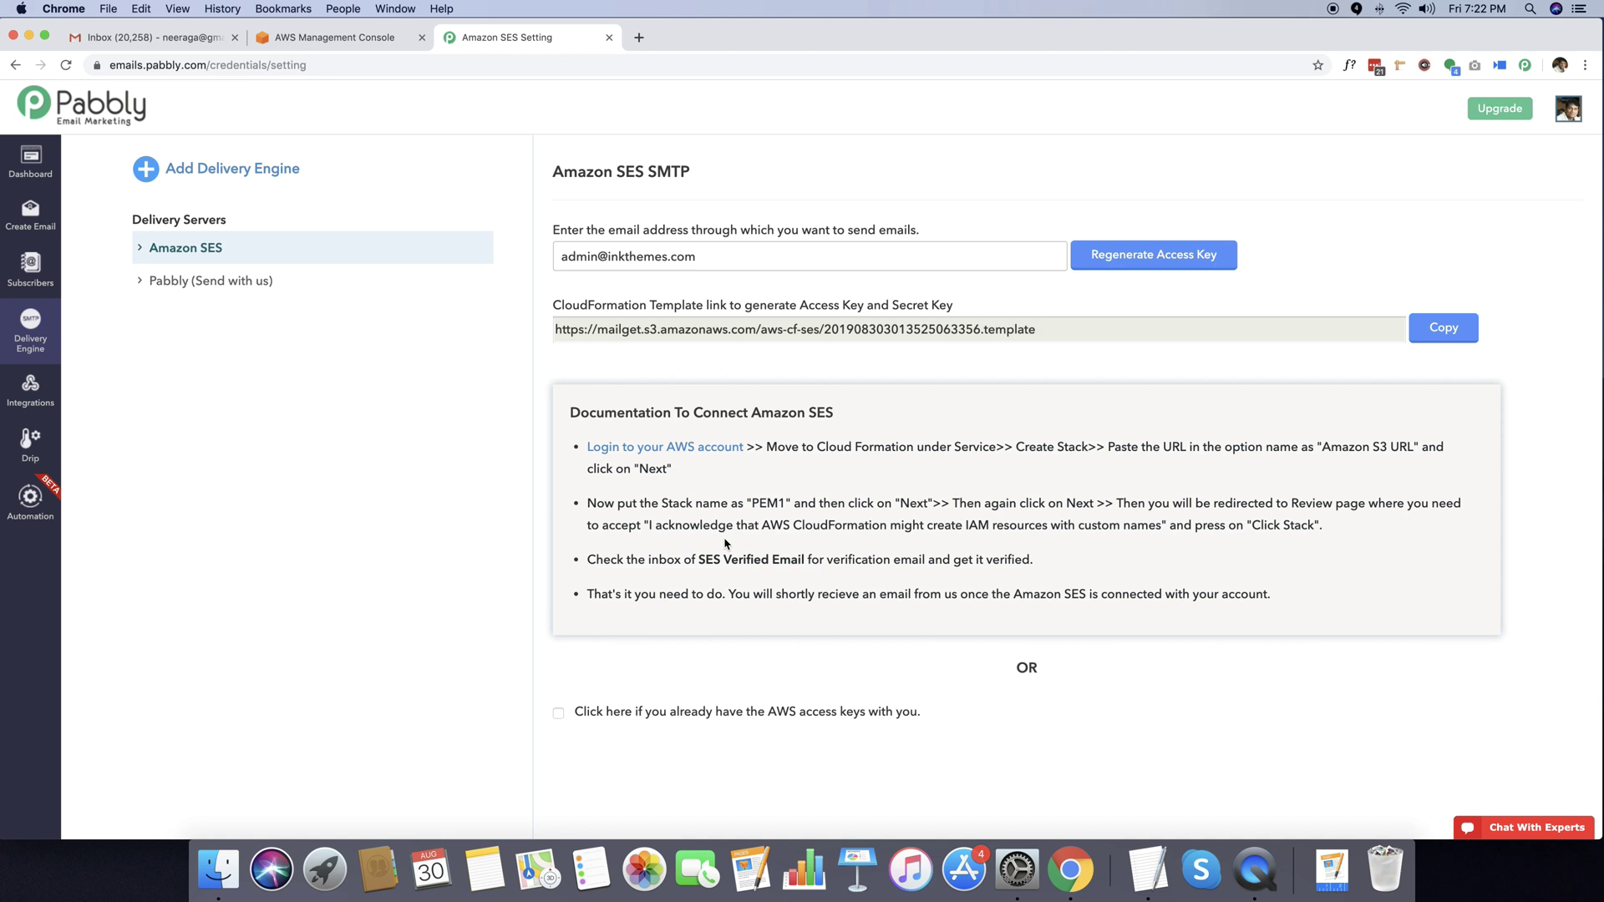
left_click(1445, 328)
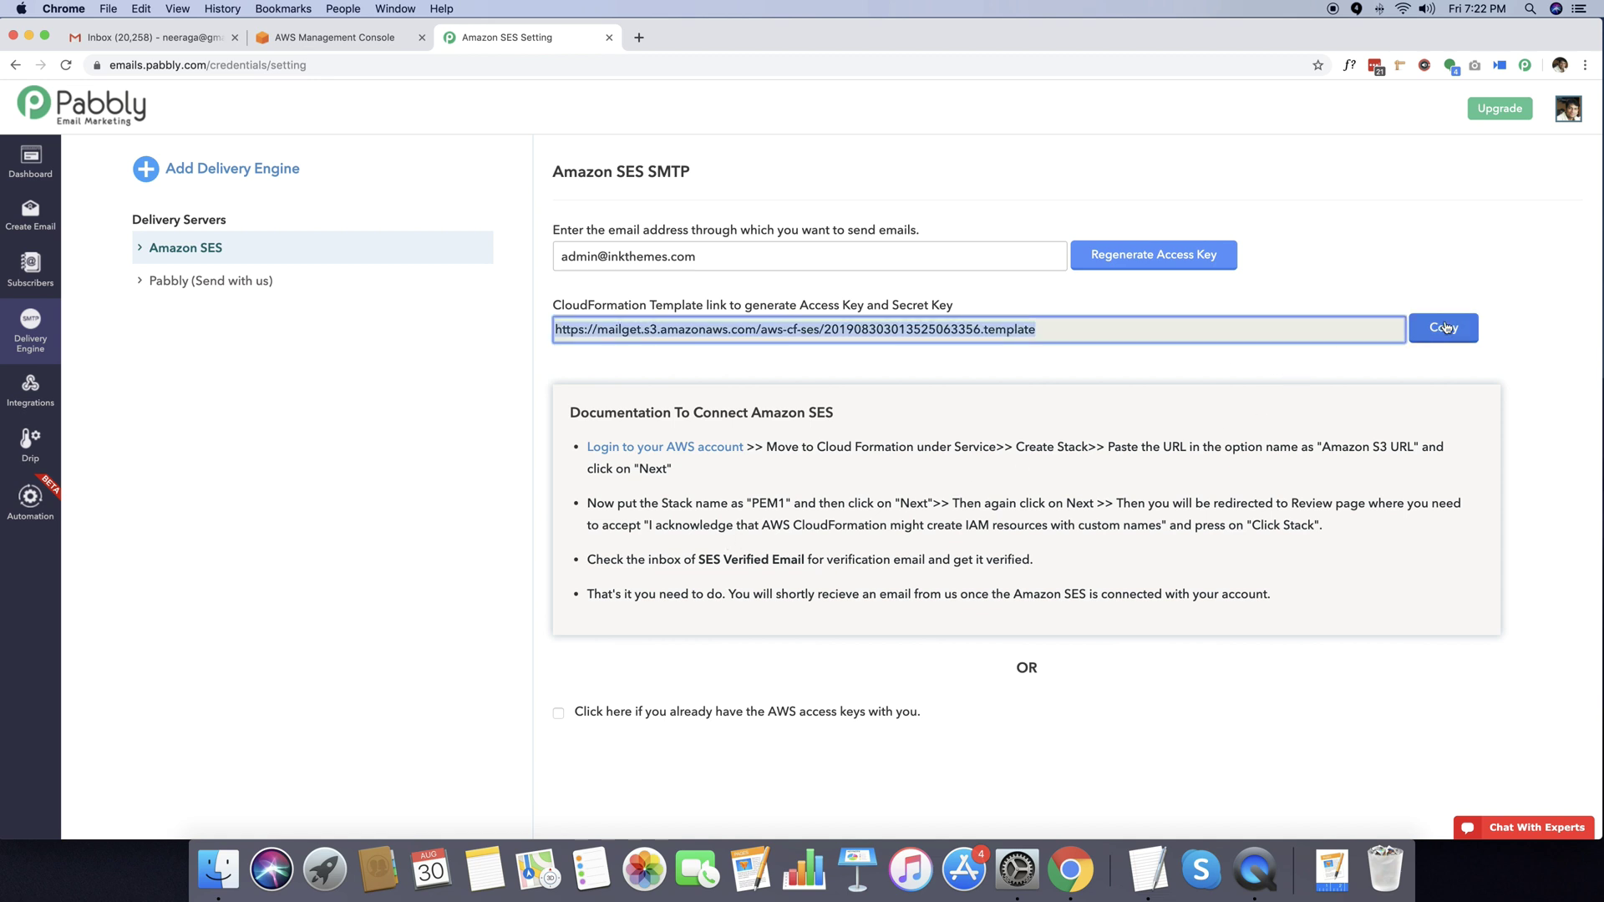
left_click(309, 38)
scroll(109, 221, "down", 1)
scroll(108, 224, "up", 1)
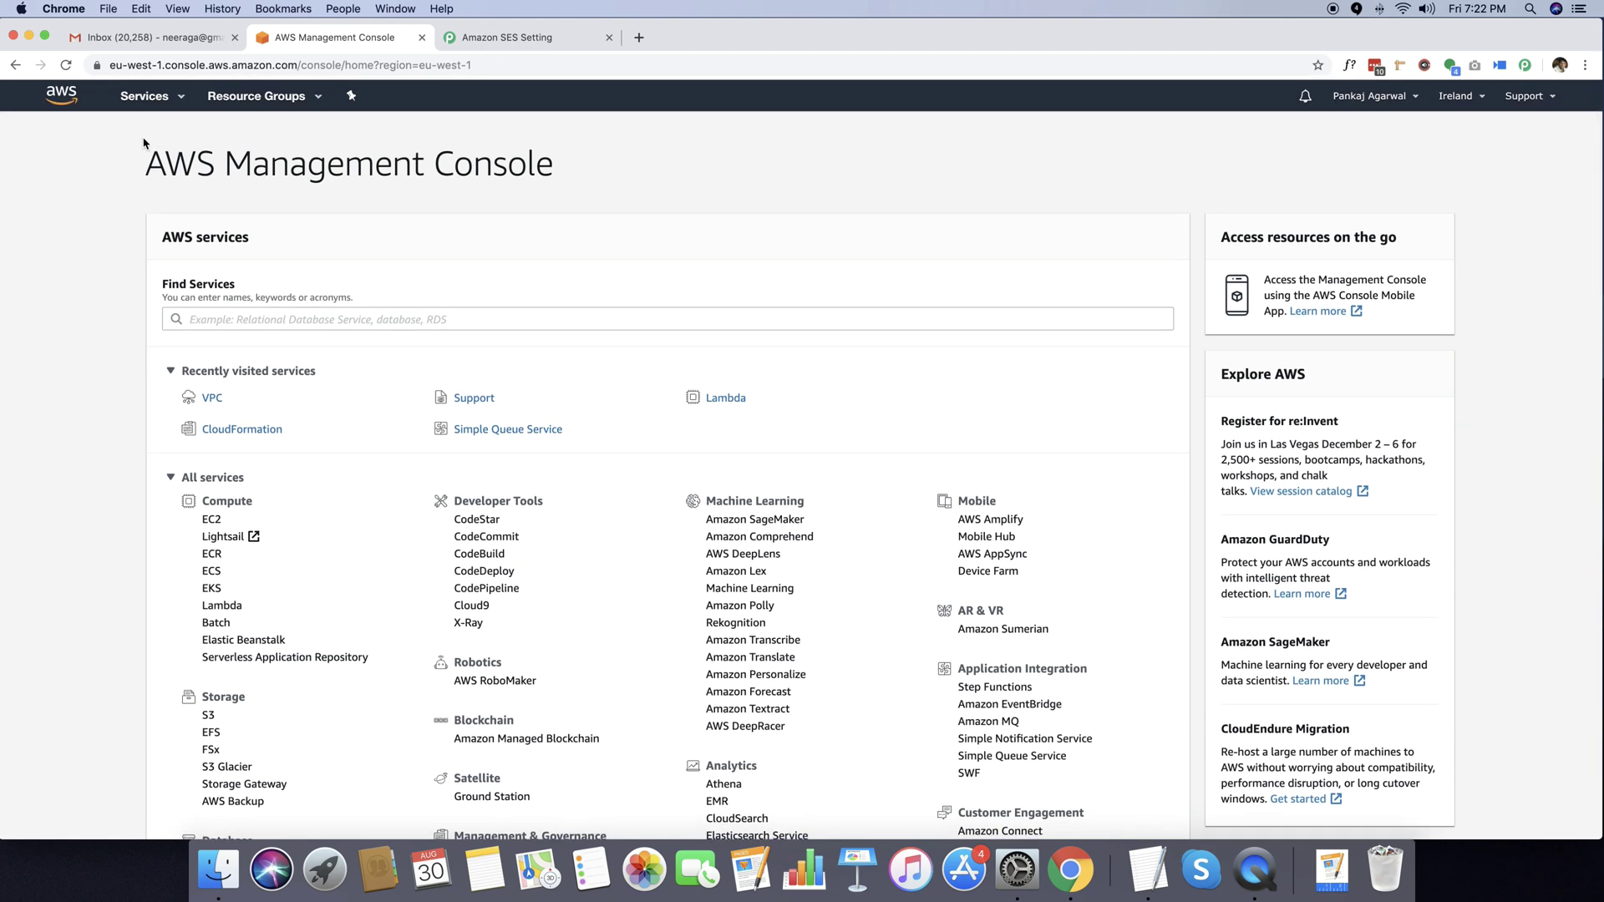
Find CloudFormation through the Services search and start a new stack from a ready template.
left_click(164, 105)
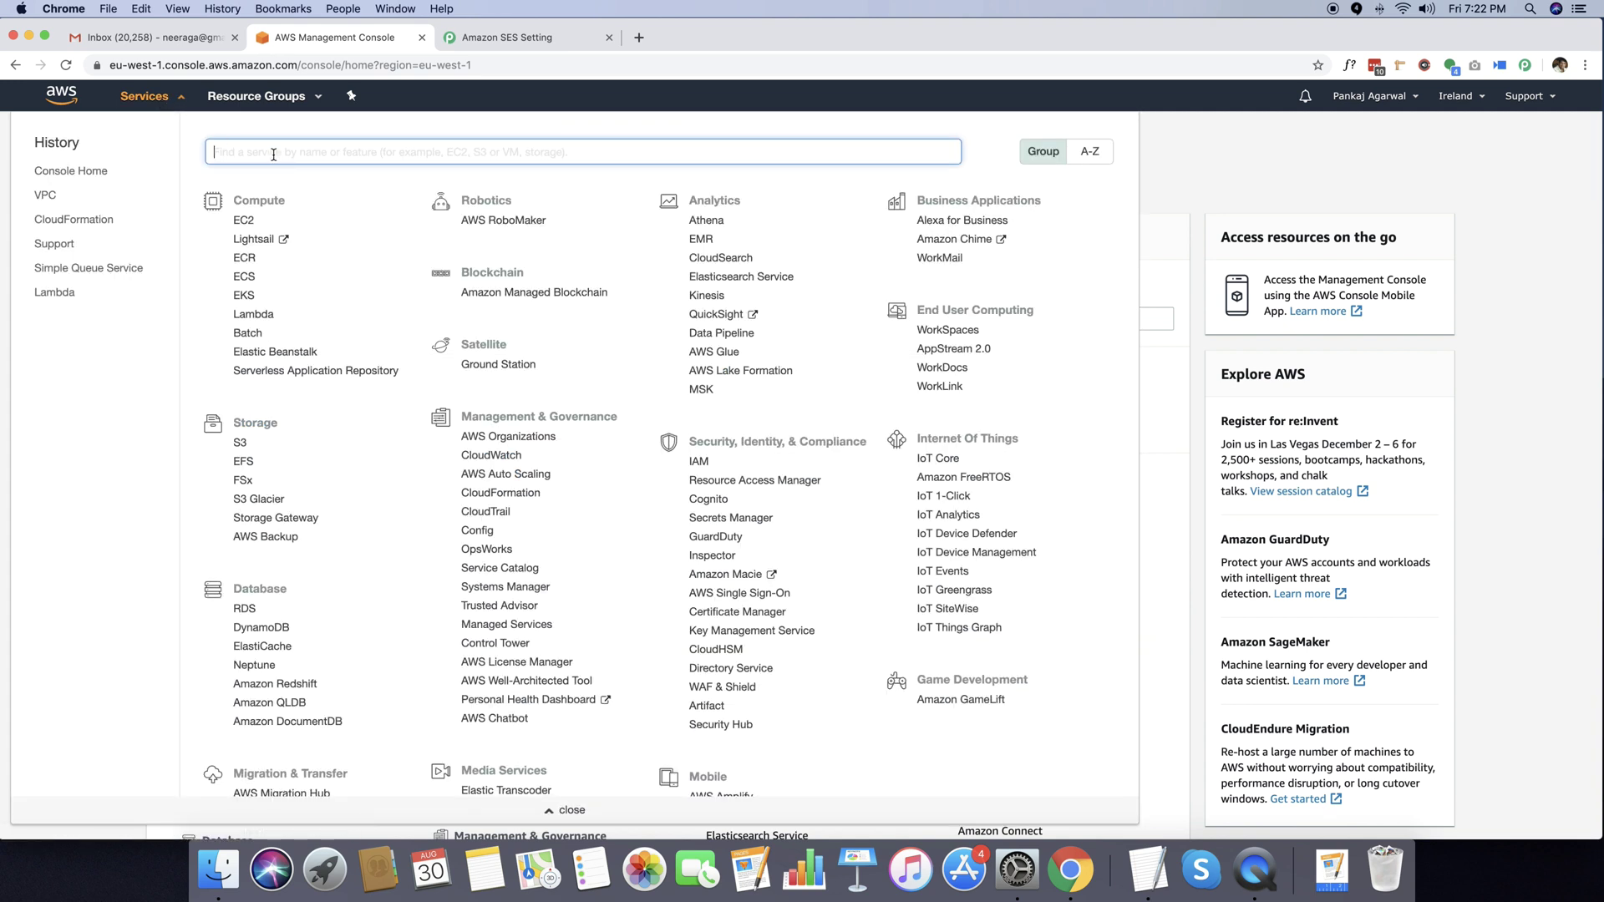
type("CloudFormation")
left_click(284, 204)
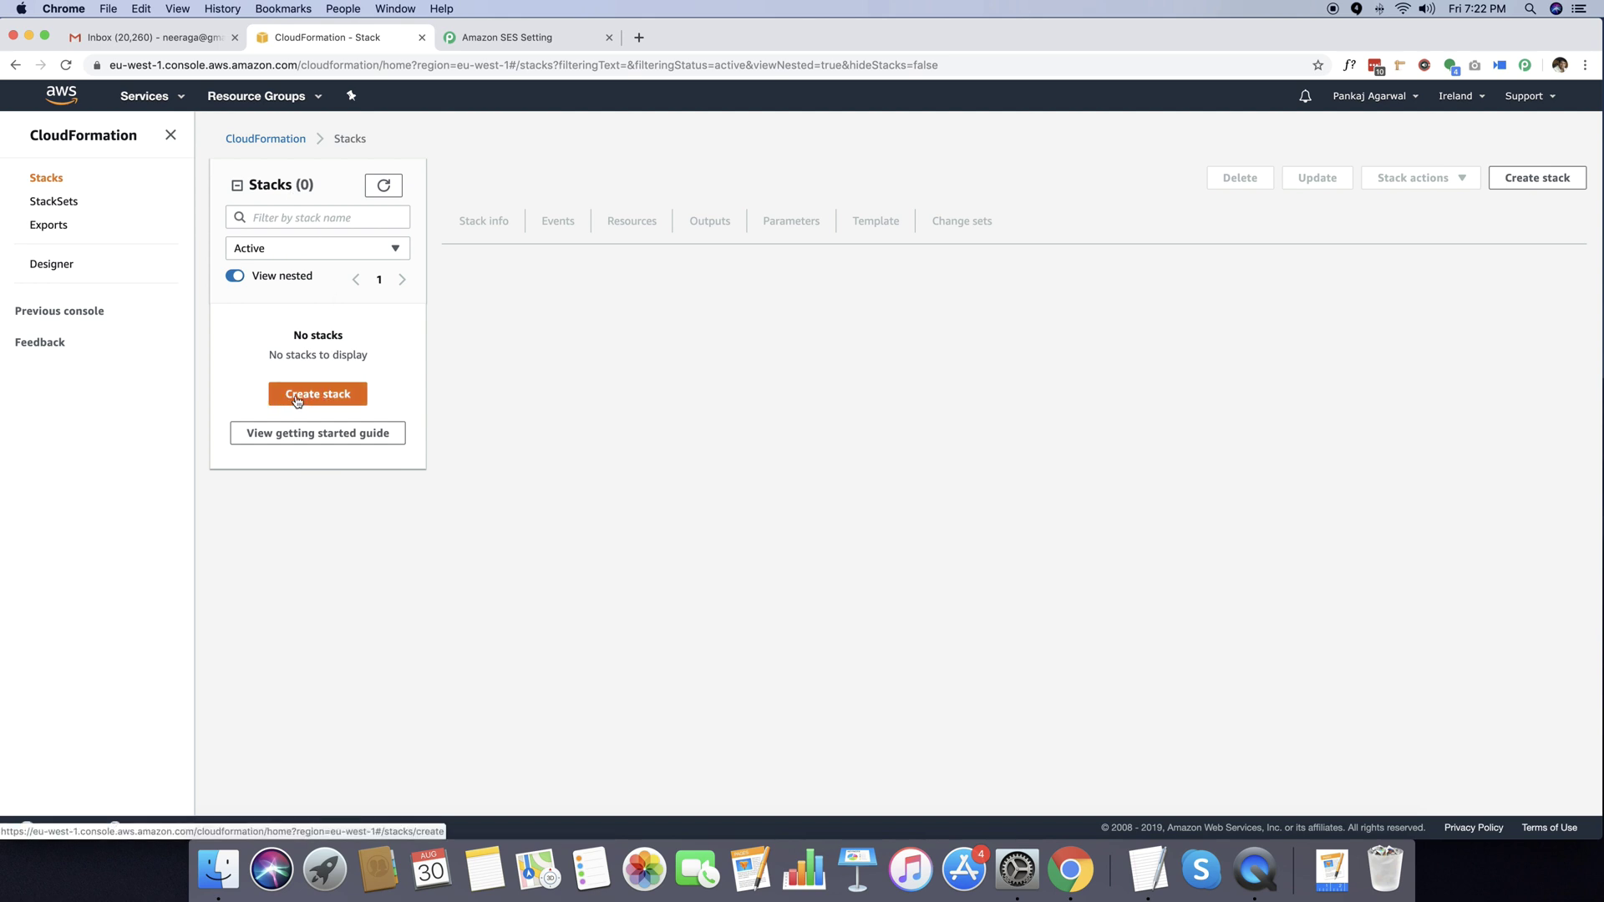
left_click(1533, 182)
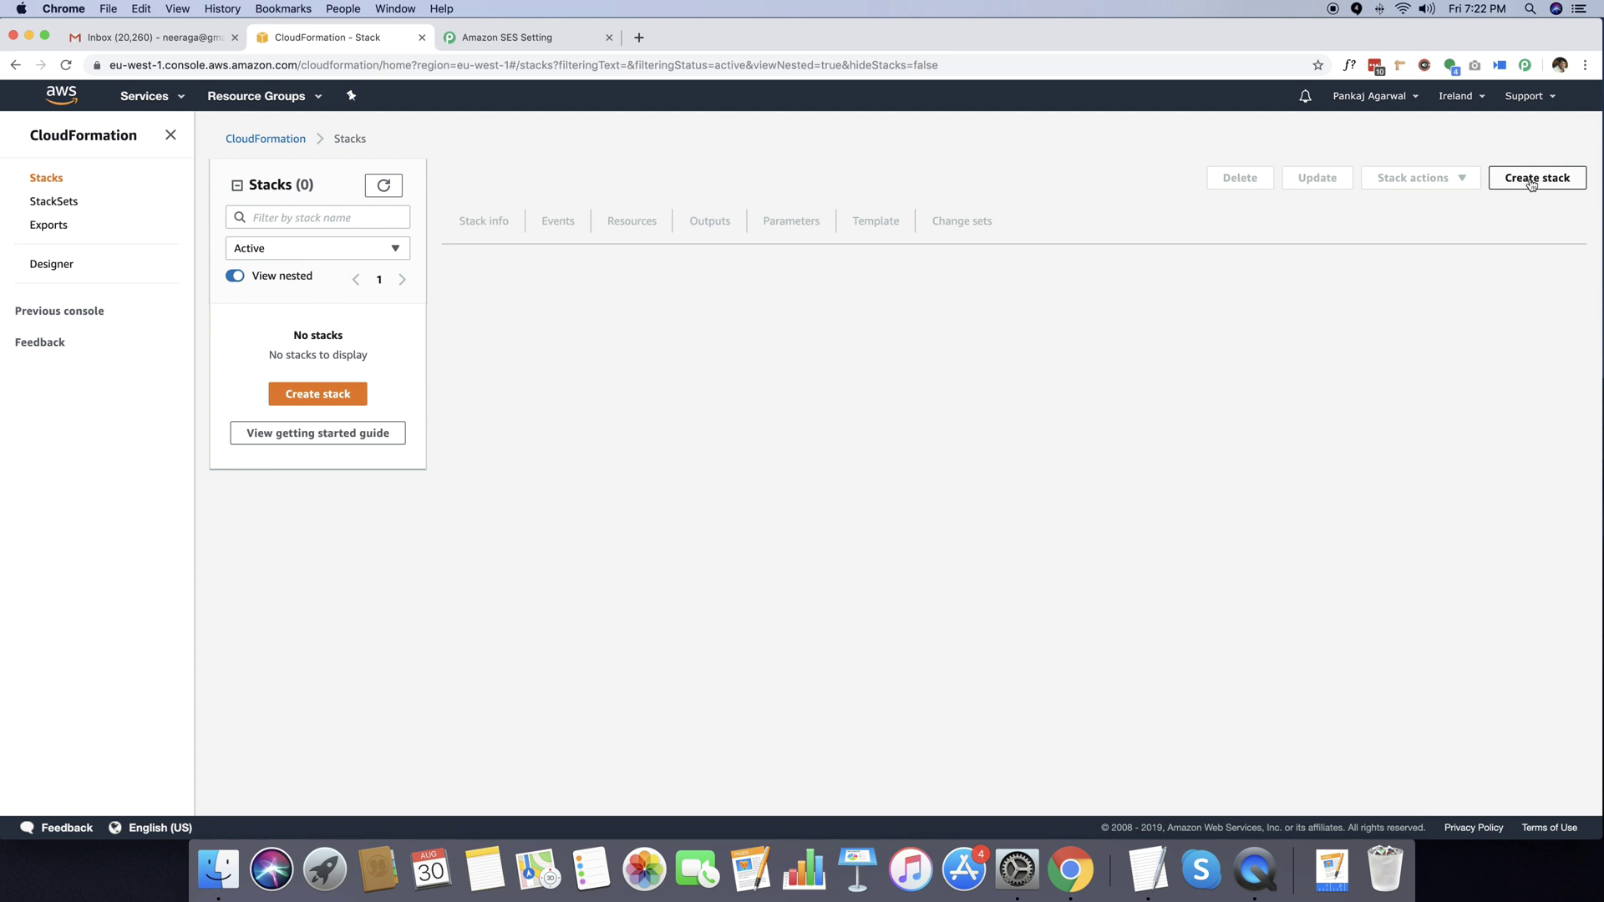
left_click(1533, 182)
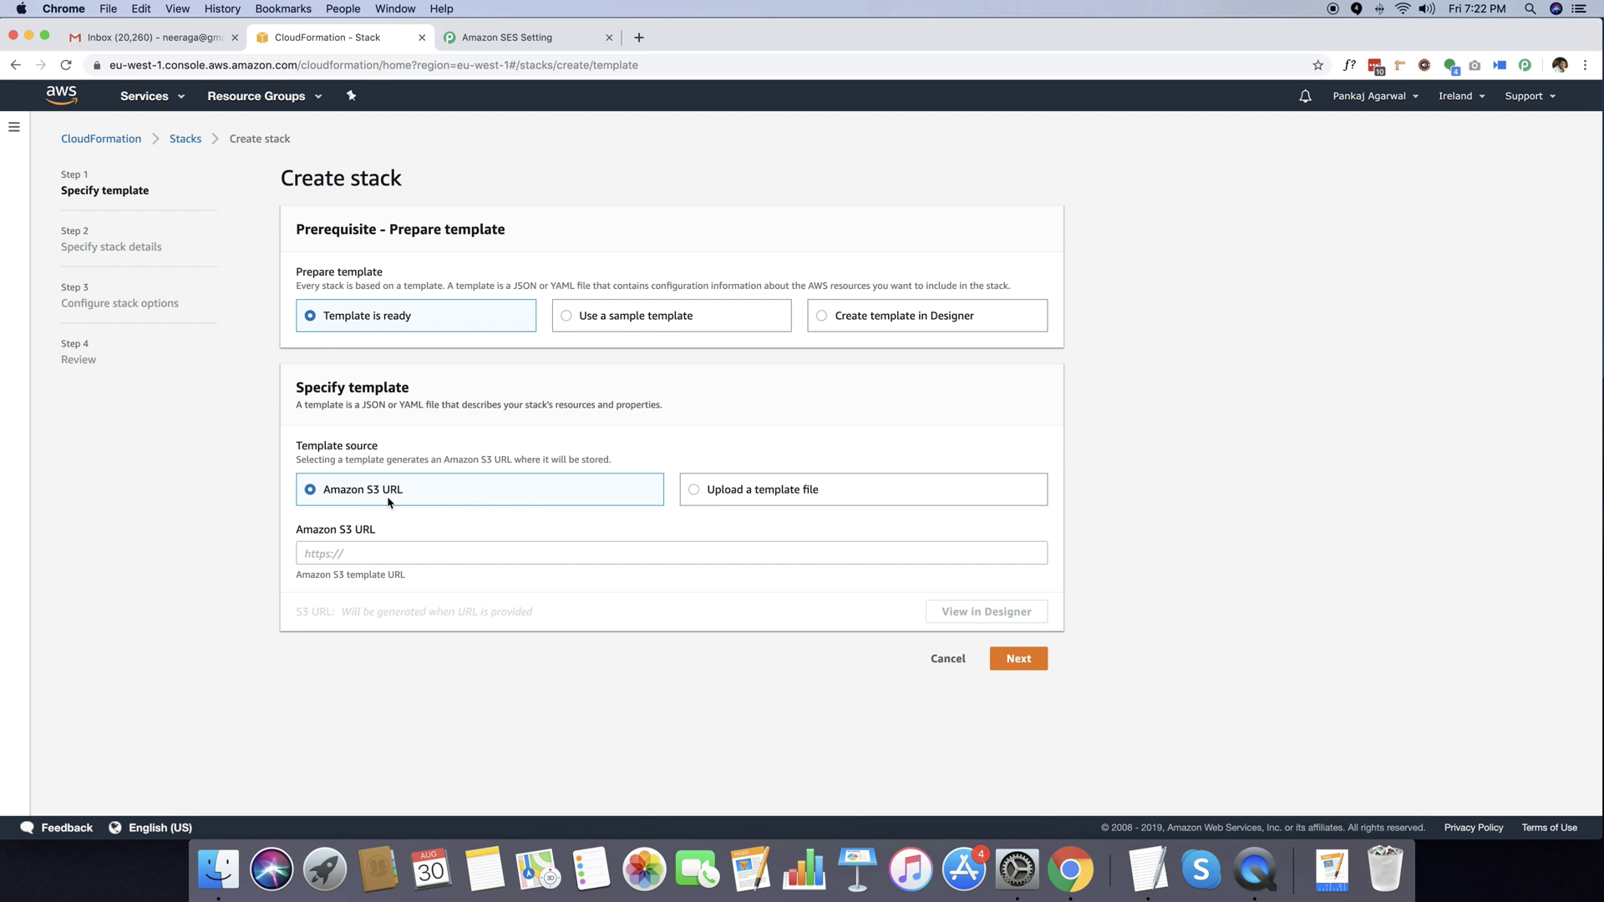
Paste the copied Pabbly template link as the Amazon S3 URL and advance to stack details.
left_click(372, 558)
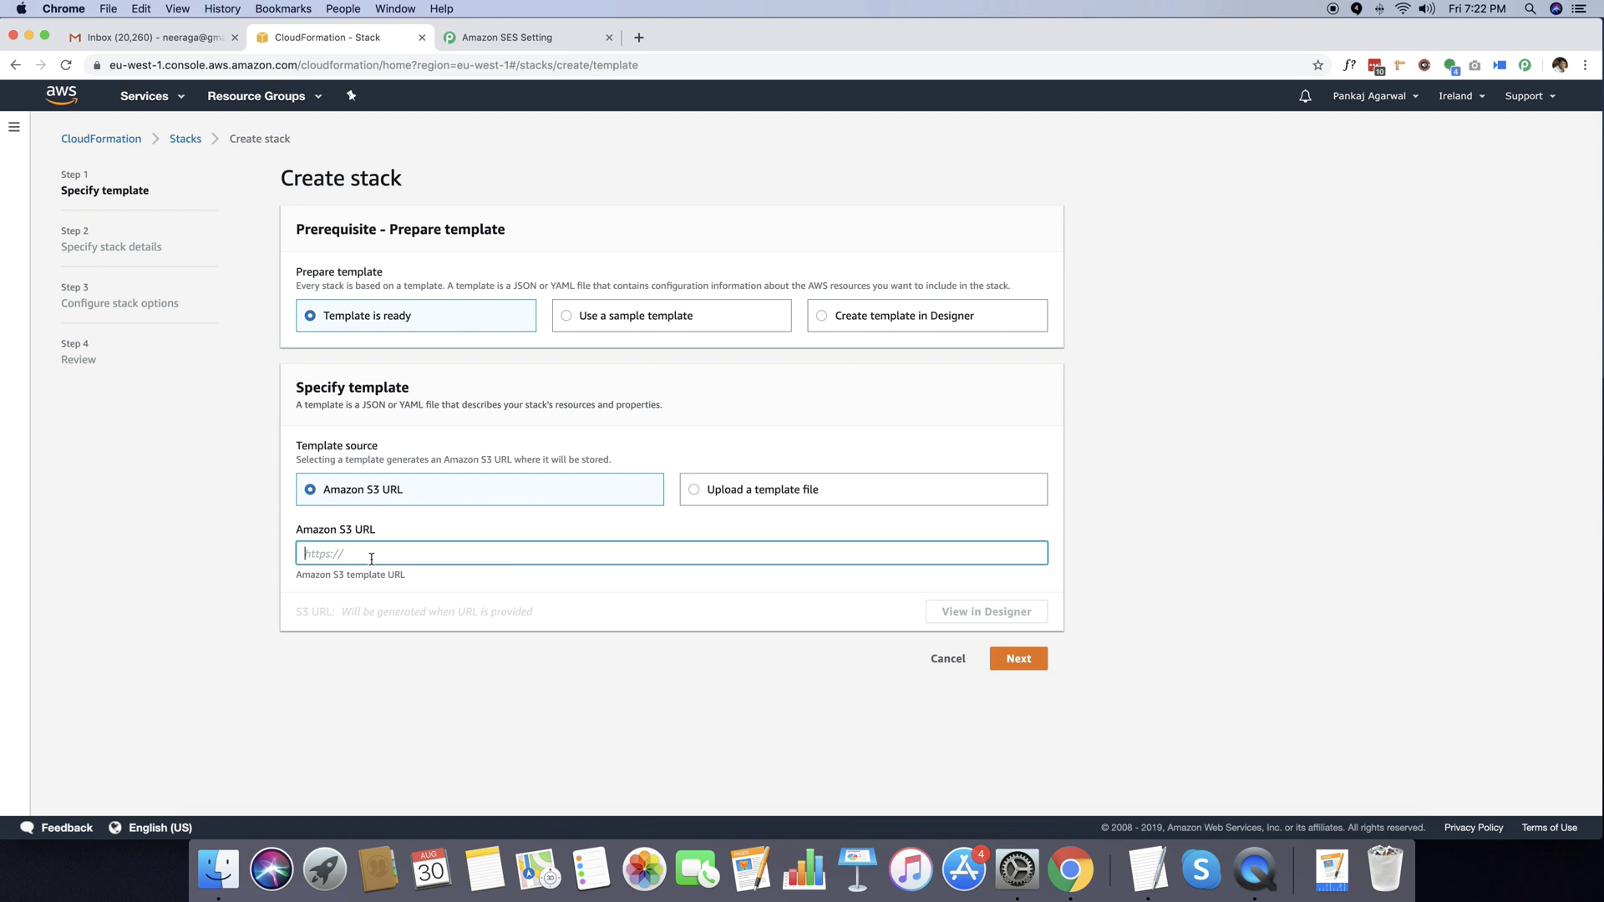
key("super+v")
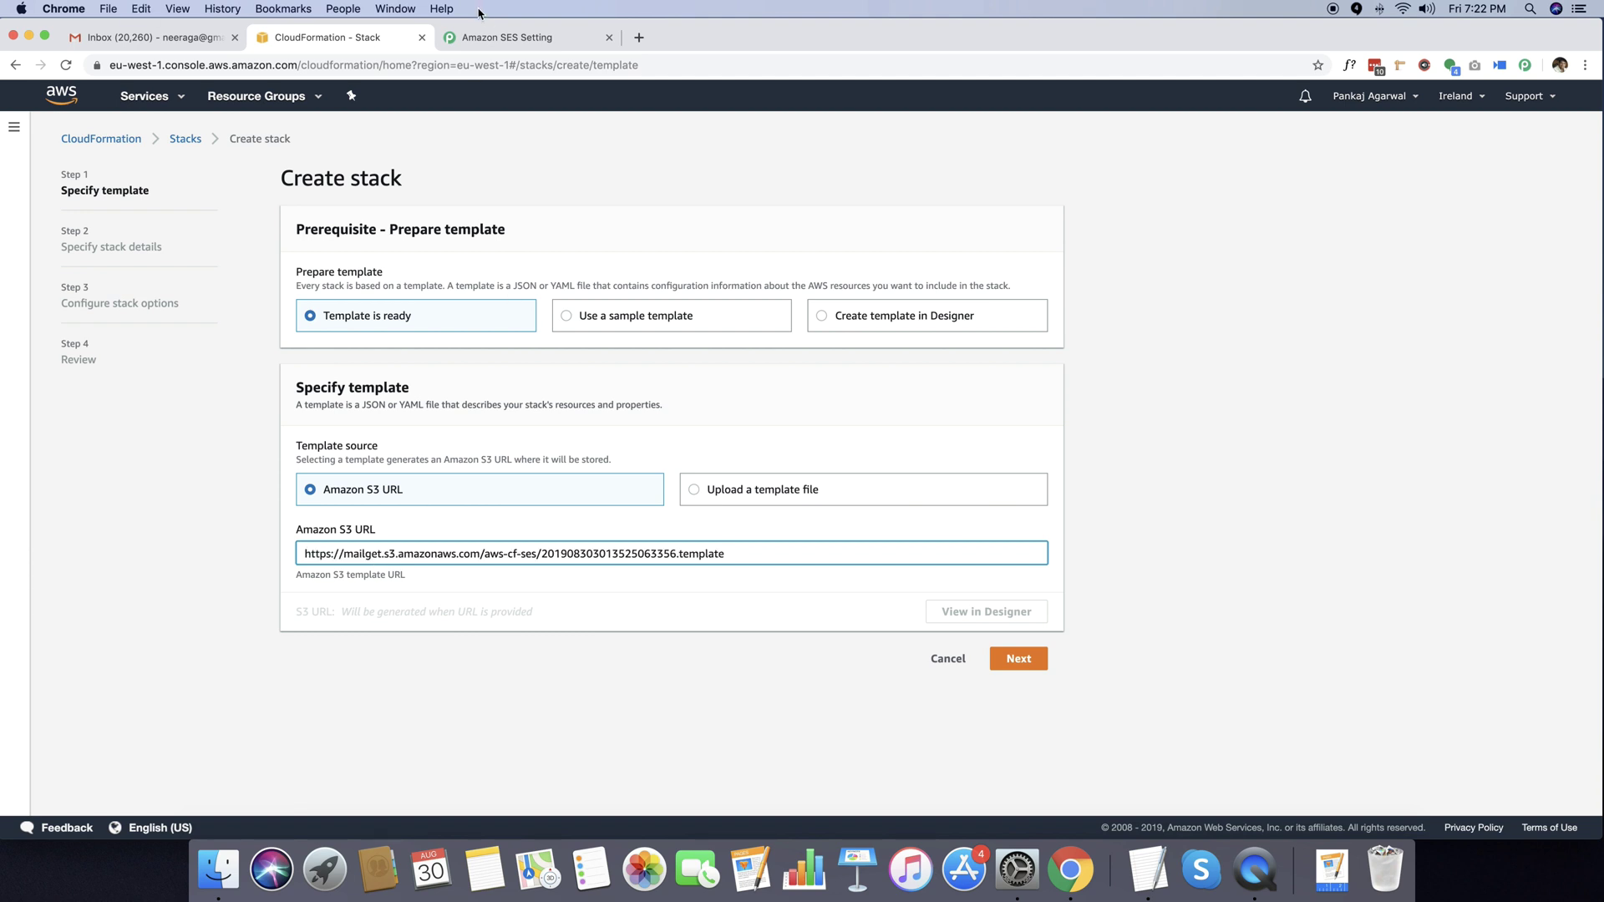
left_click(505, 37)
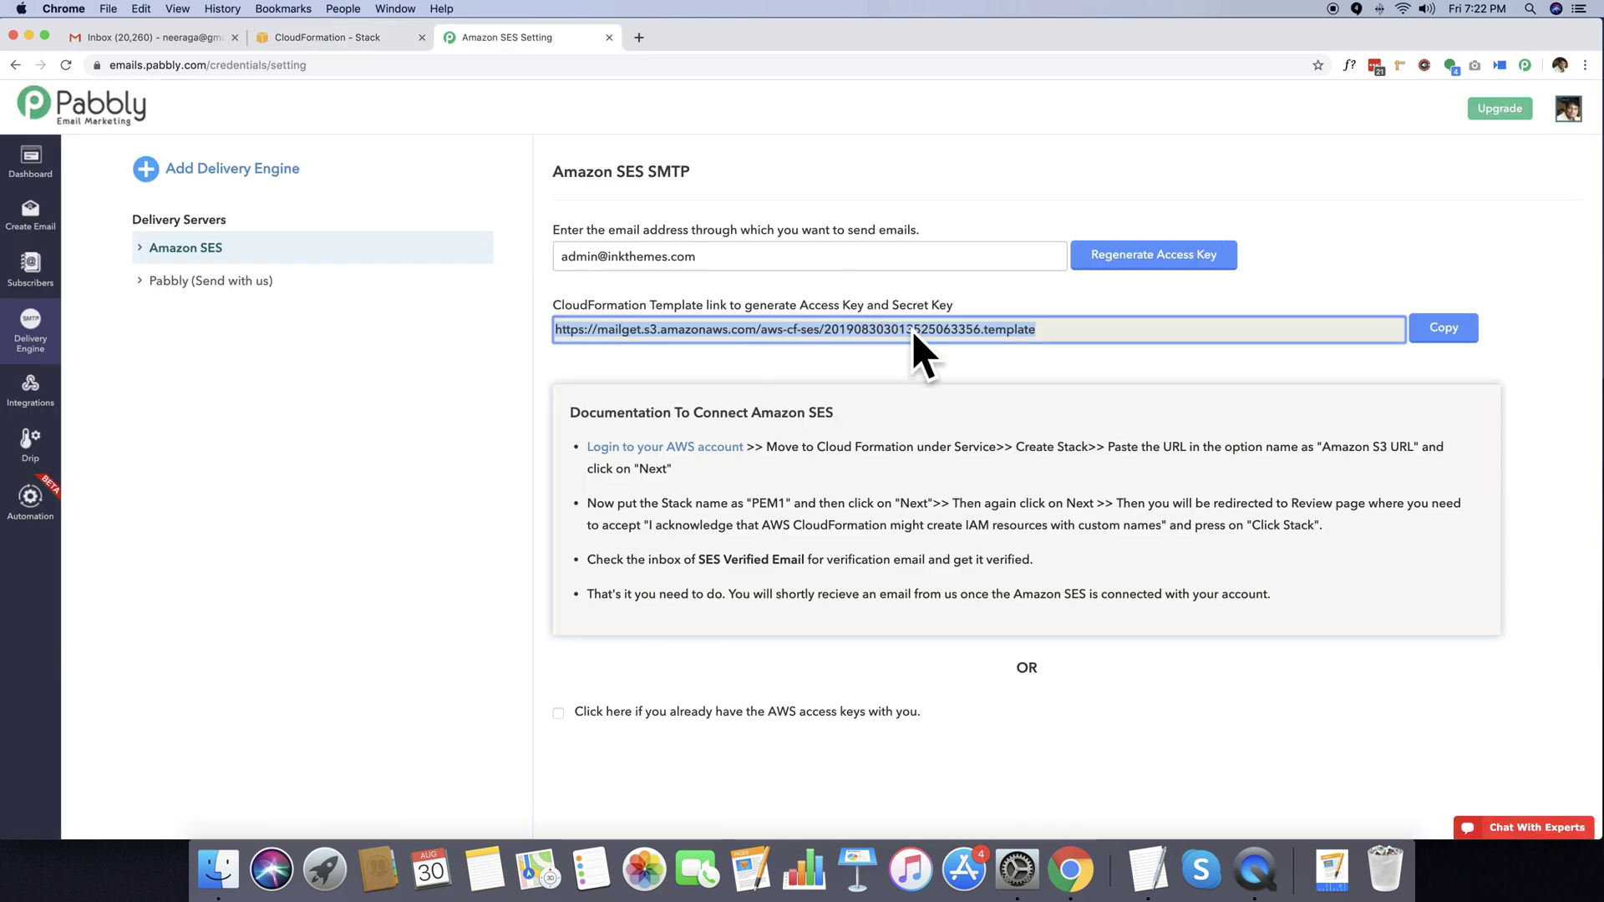
left_click(345, 39)
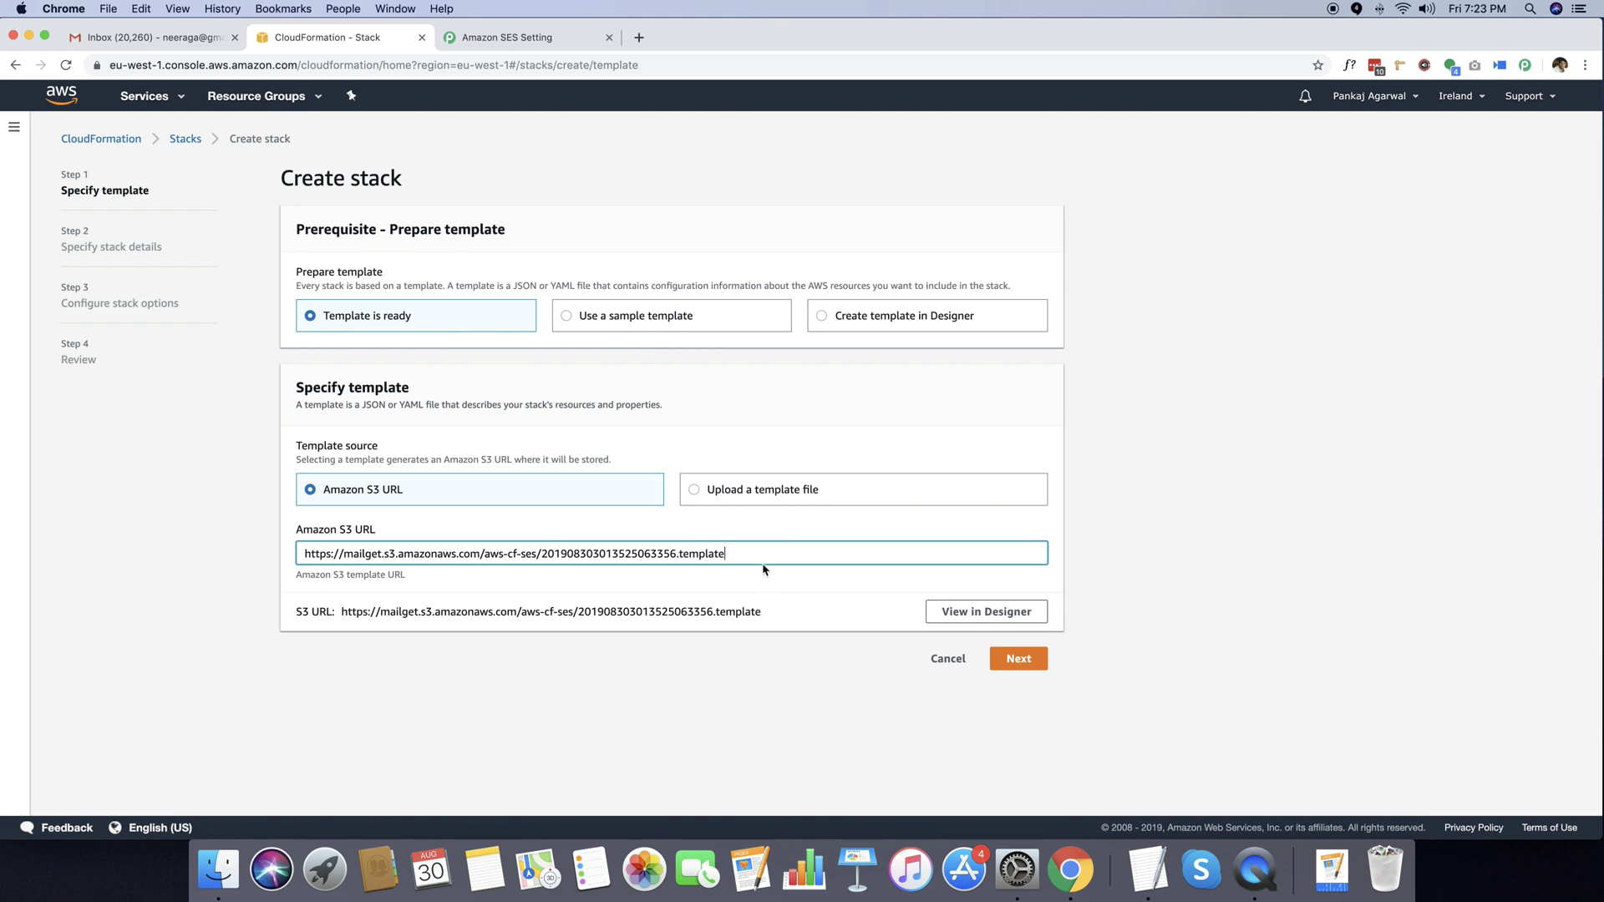
left_click(1013, 660)
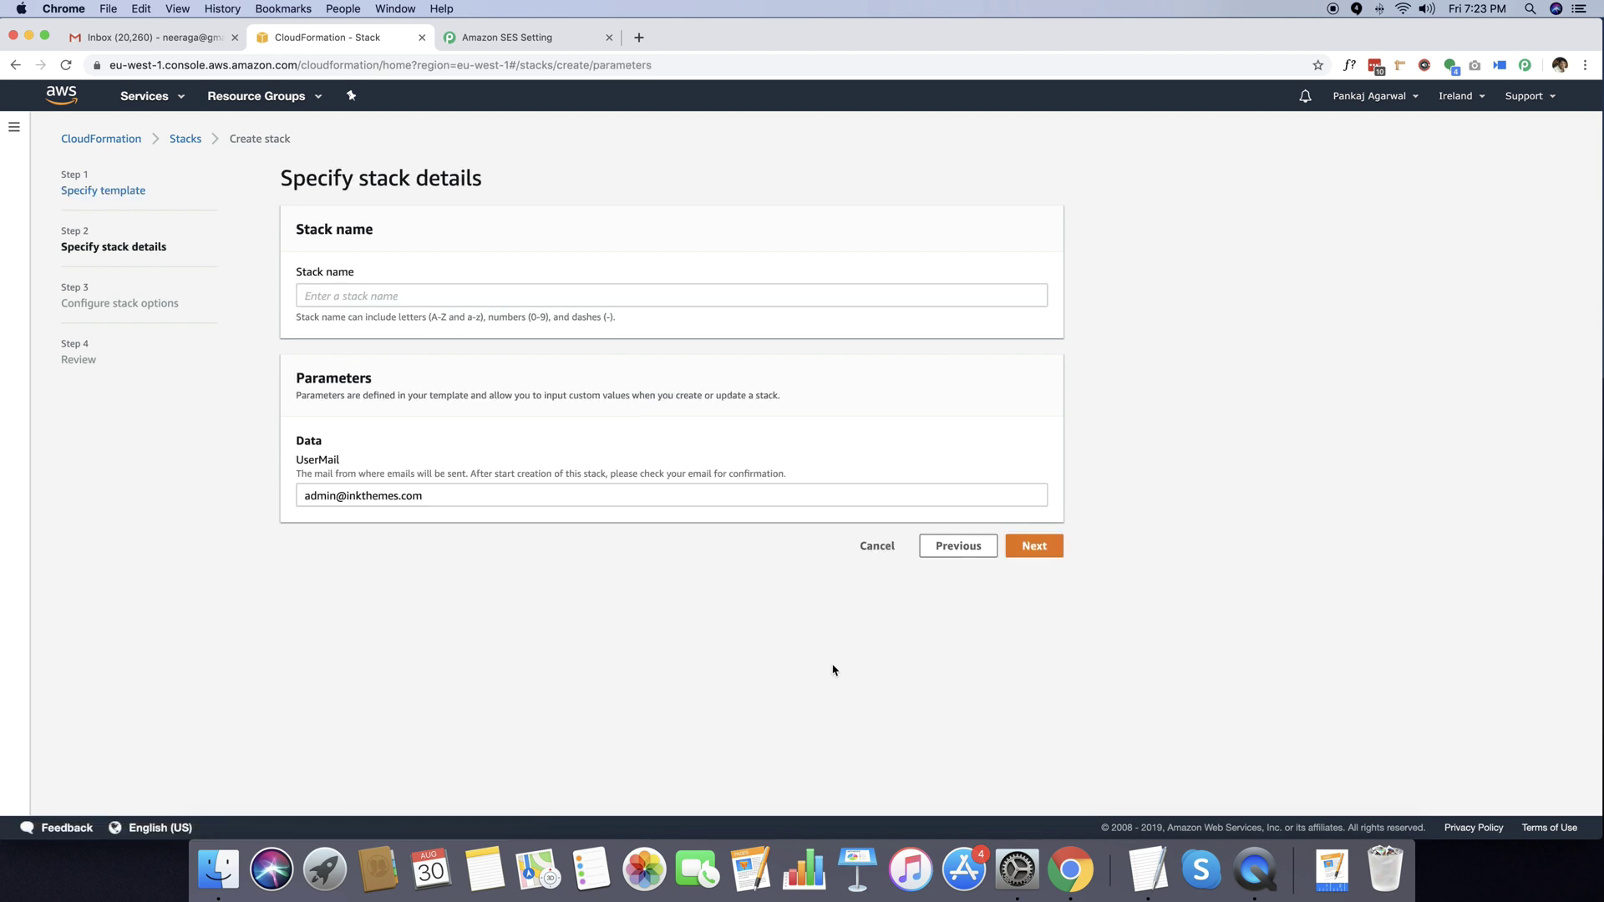
Name the stack PEM1, keep the prefilled UserMail parameter, and continue to stack options.
left_click(368, 295)
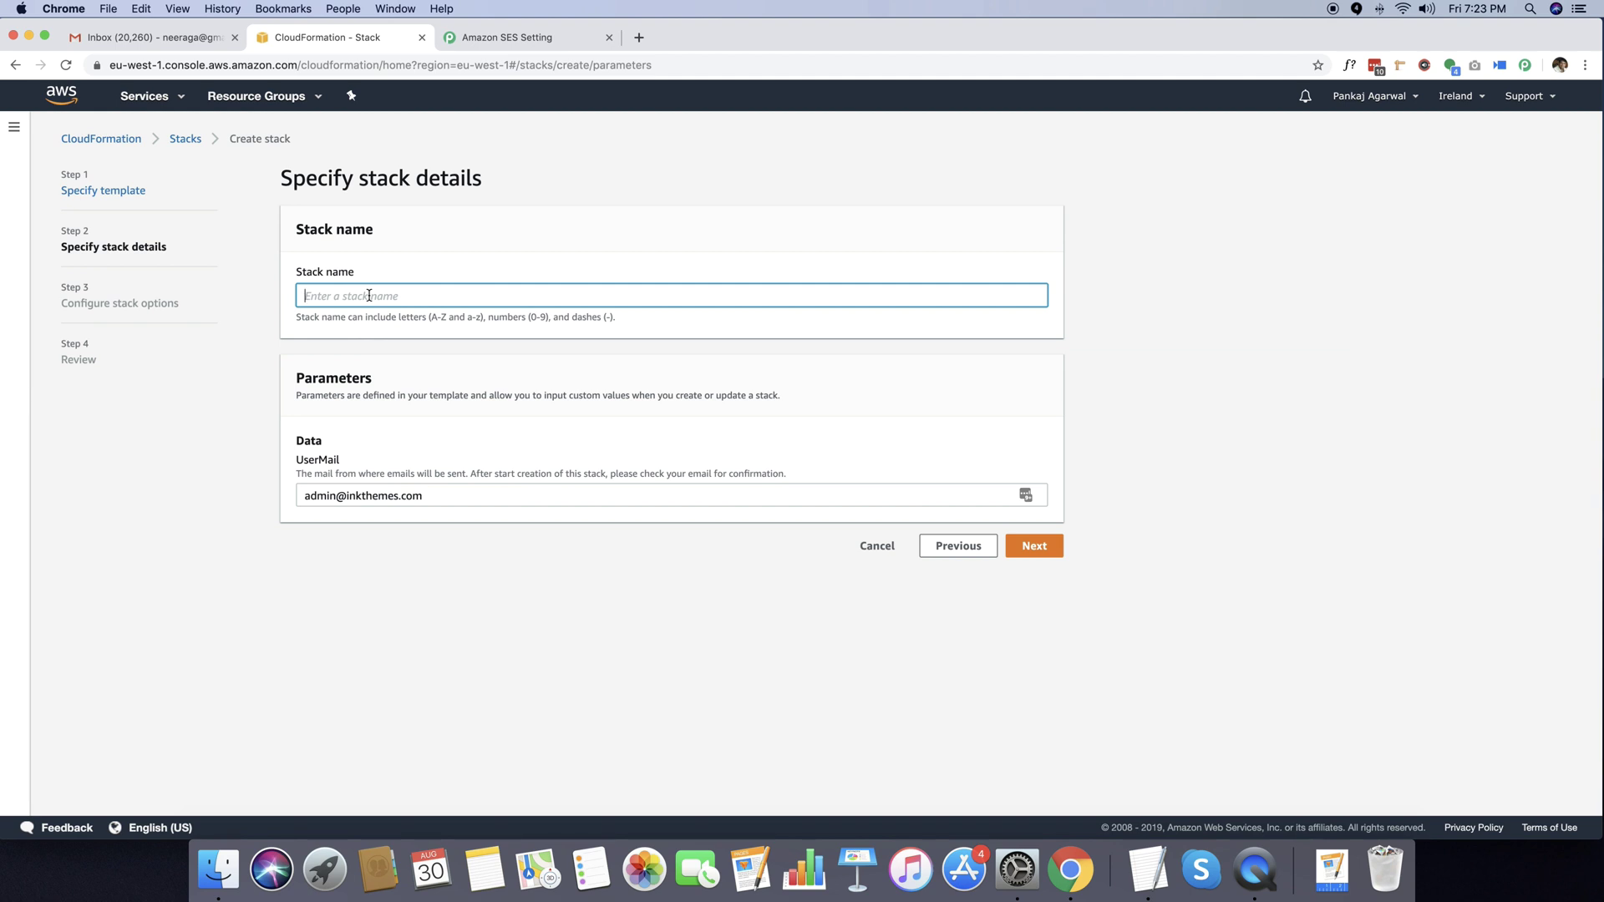
type("PEM1")
left_click(428, 499)
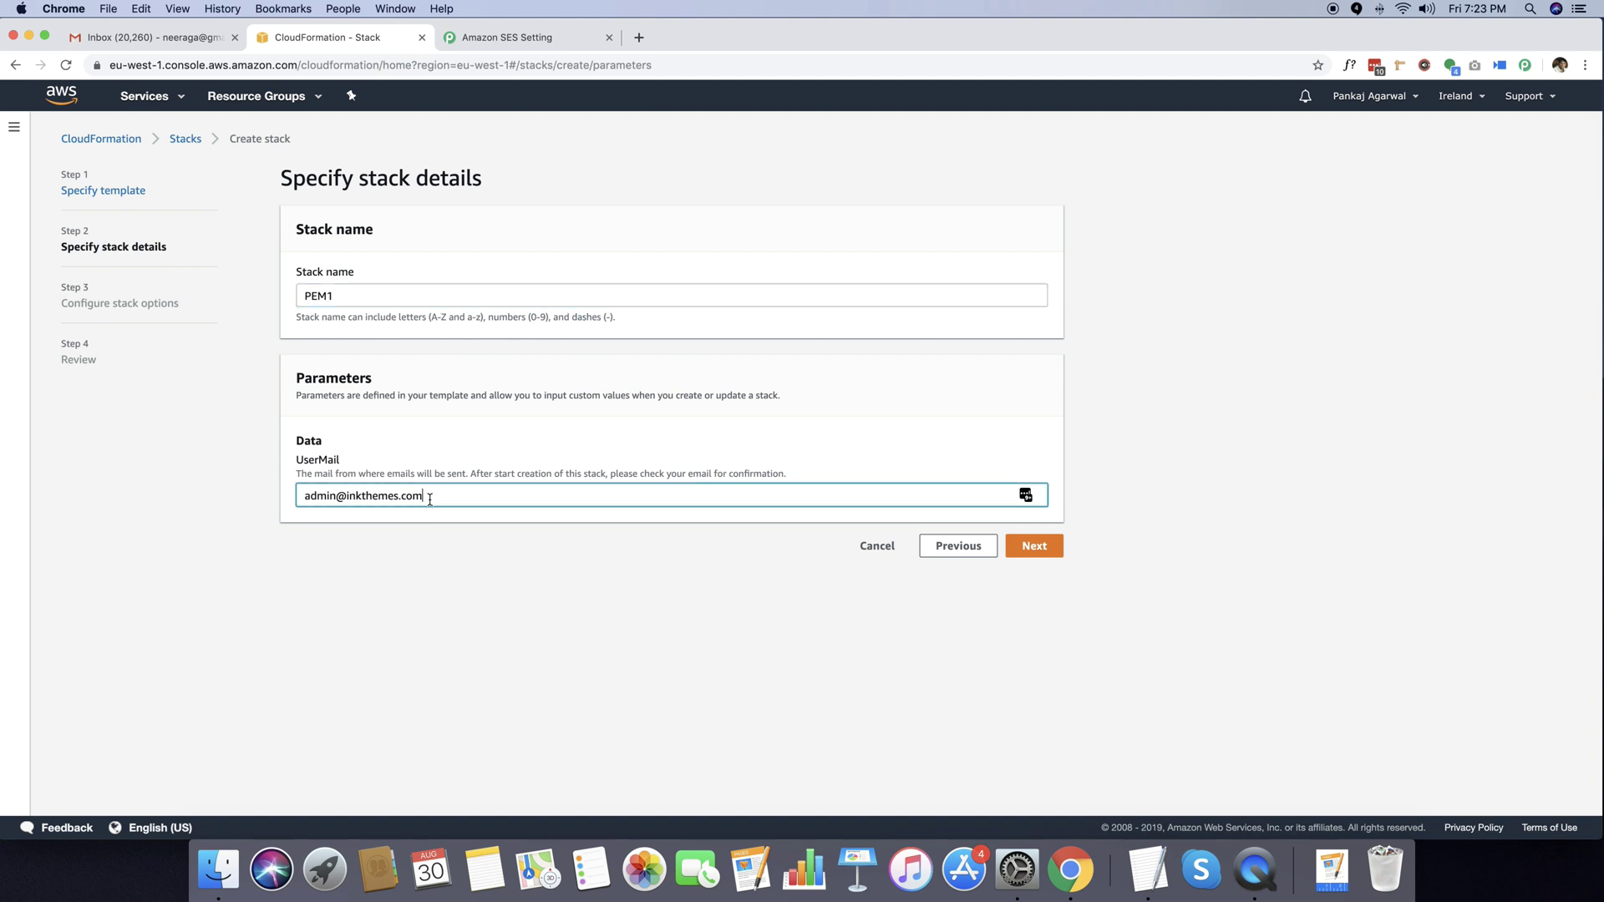
left_click(1035, 548)
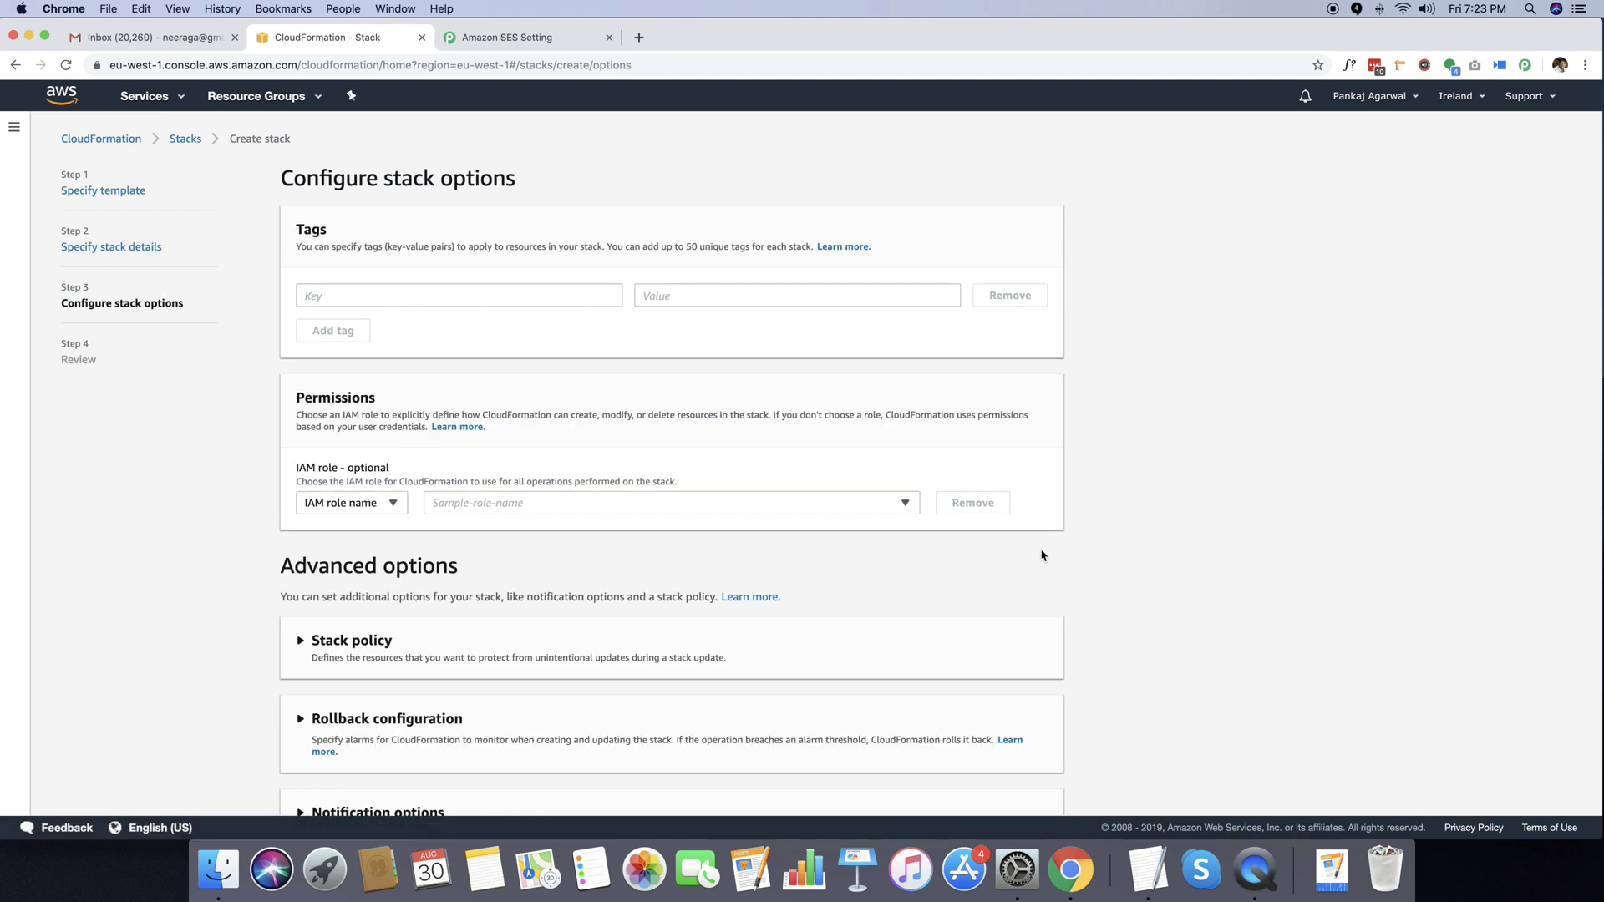
Keep the default stack options and move on to the PEM1 review page.
scroll(875, 606, "down", 3)
scroll(870, 609, "up", 3)
scroll(776, 440, "down", 3)
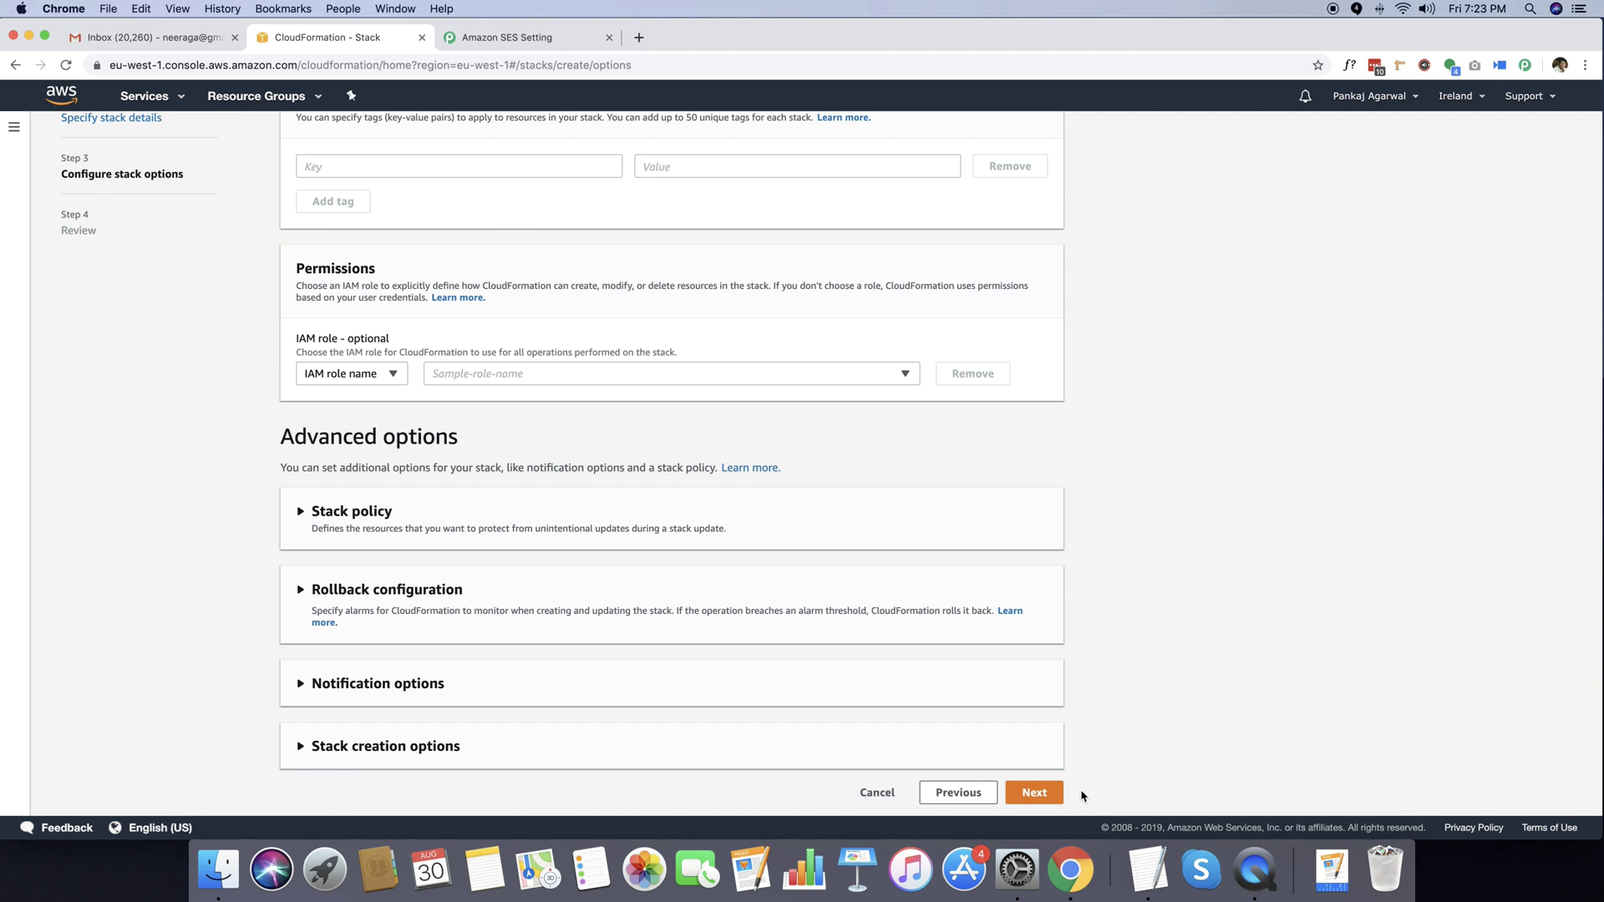
left_click(1061, 800)
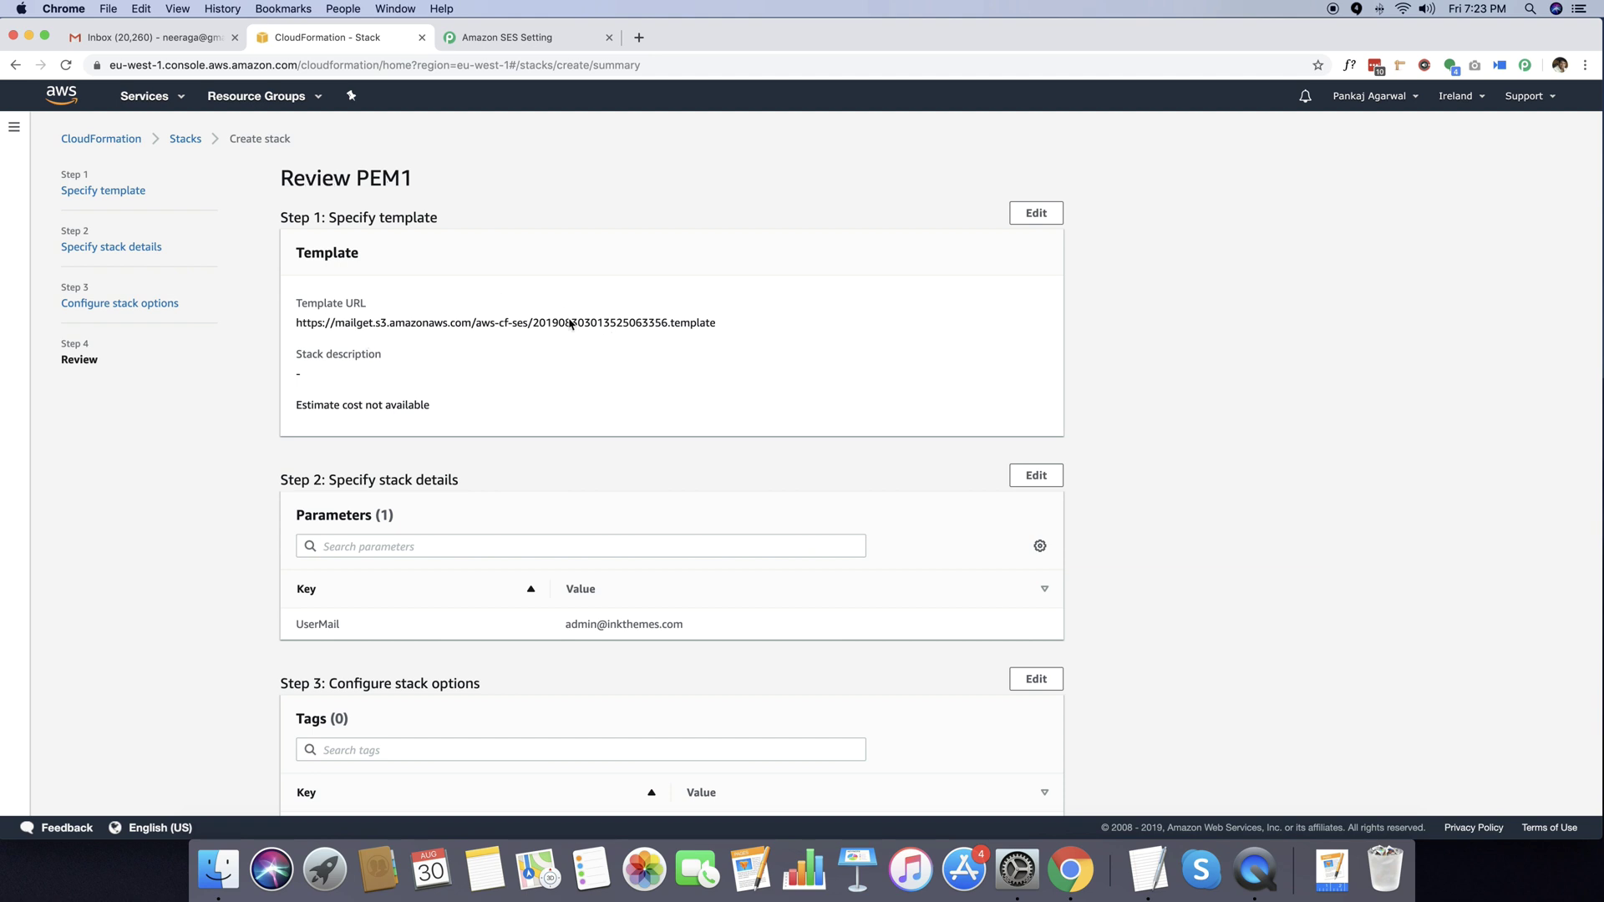
Acknowledge that IAM resources may be created and launch the PEM1 stack.
scroll(570, 337, "down", 1)
scroll(571, 337, "down", 15)
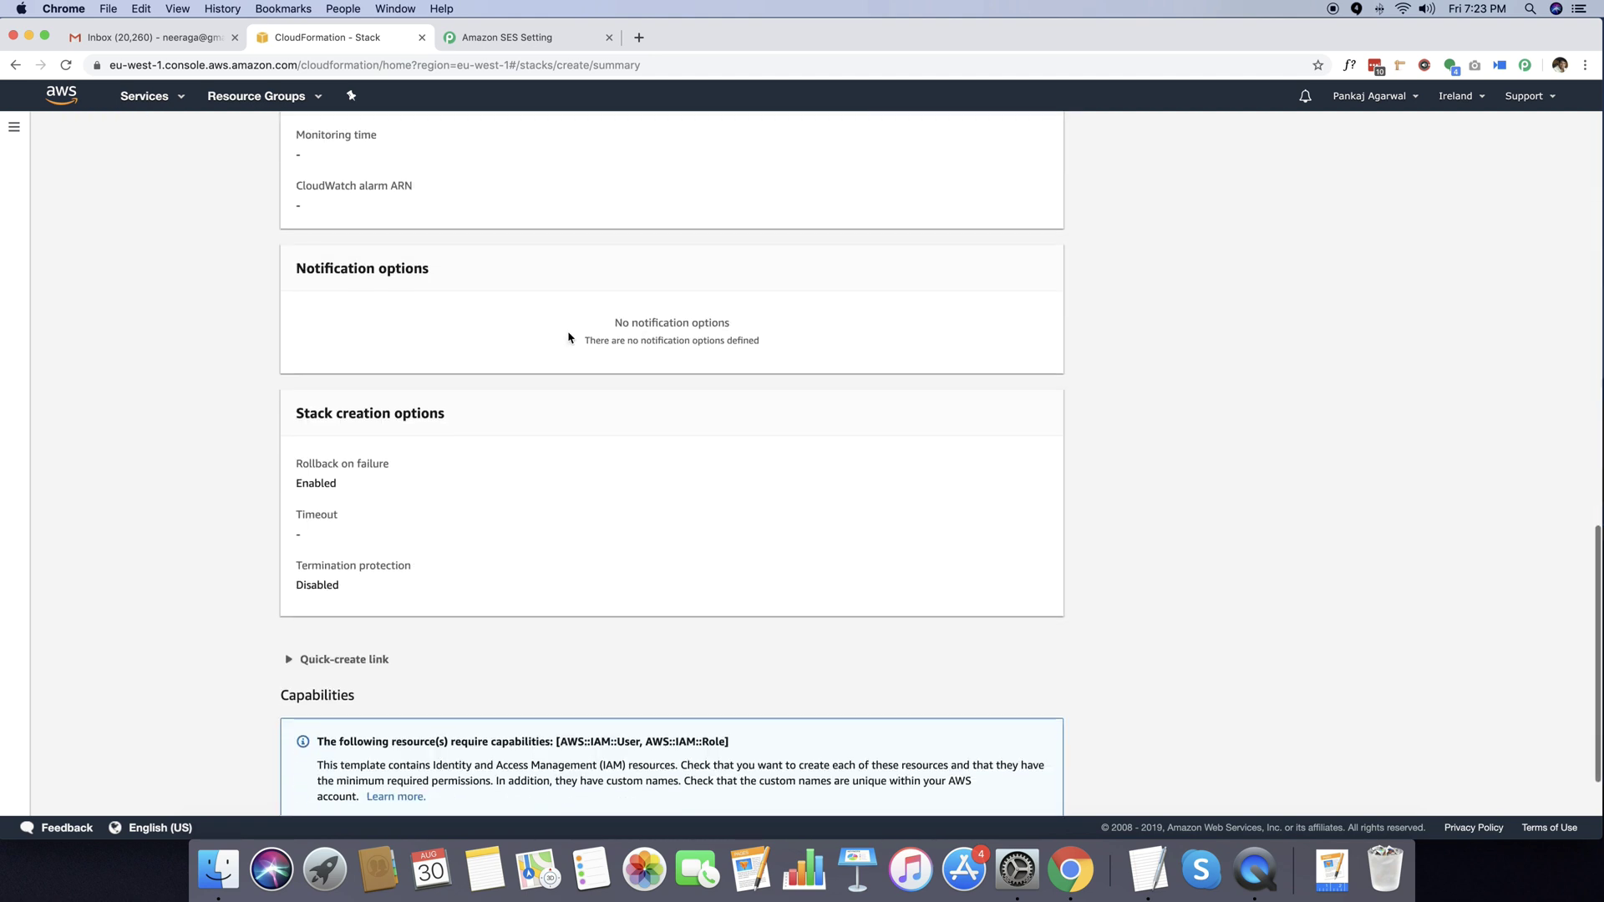
scroll(393, 669, "up", 1)
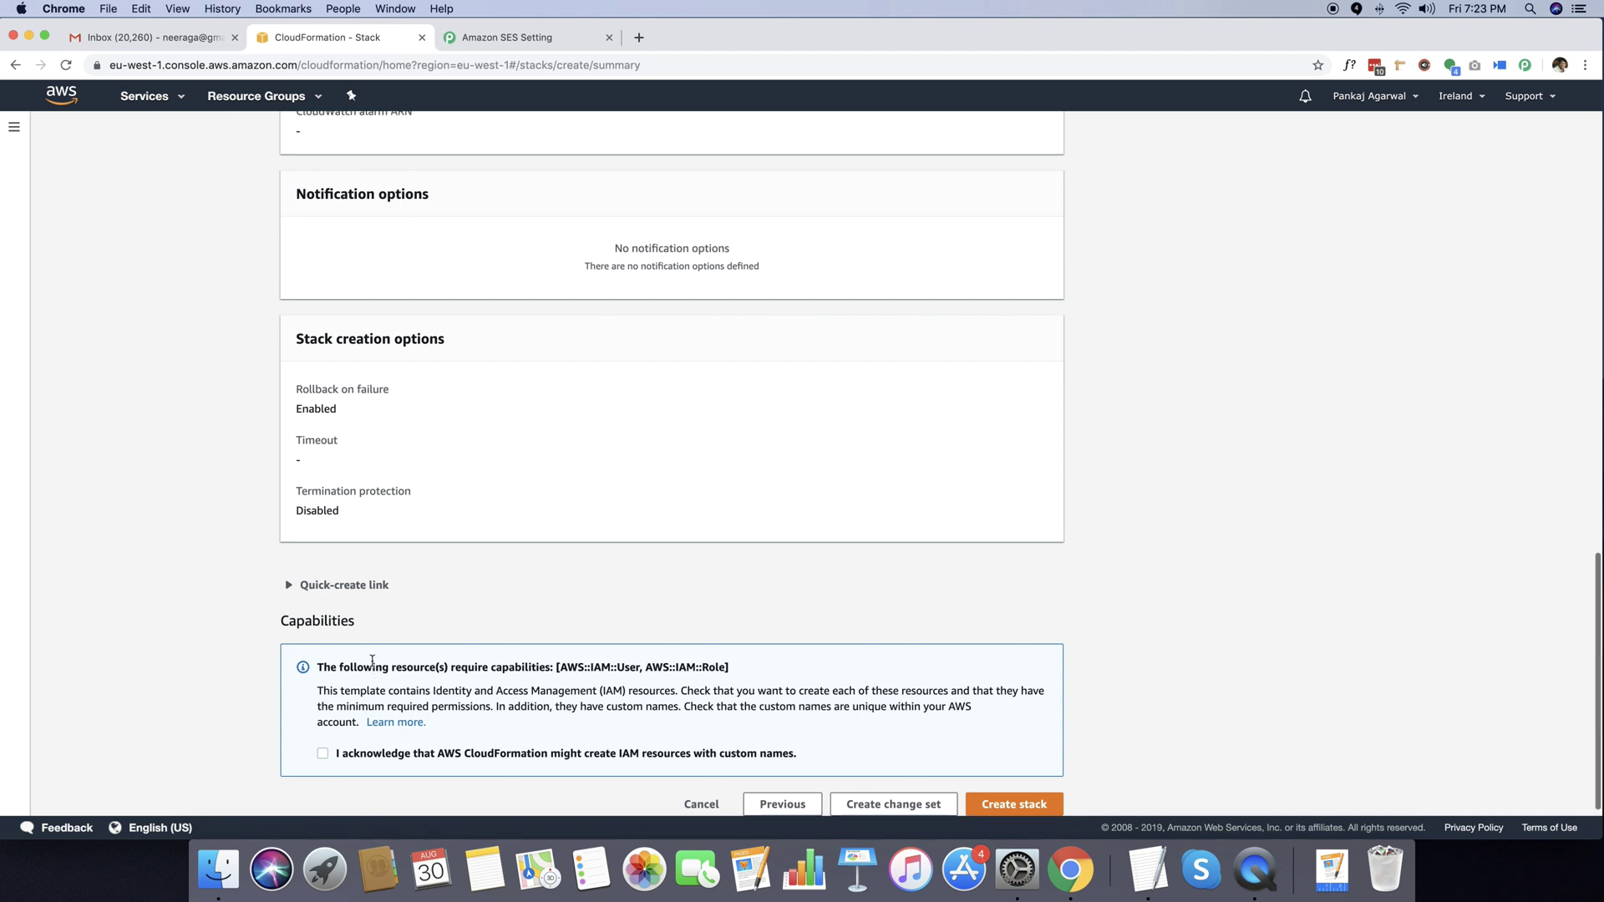
left_click(323, 763)
scroll(426, 767, "down", 1)
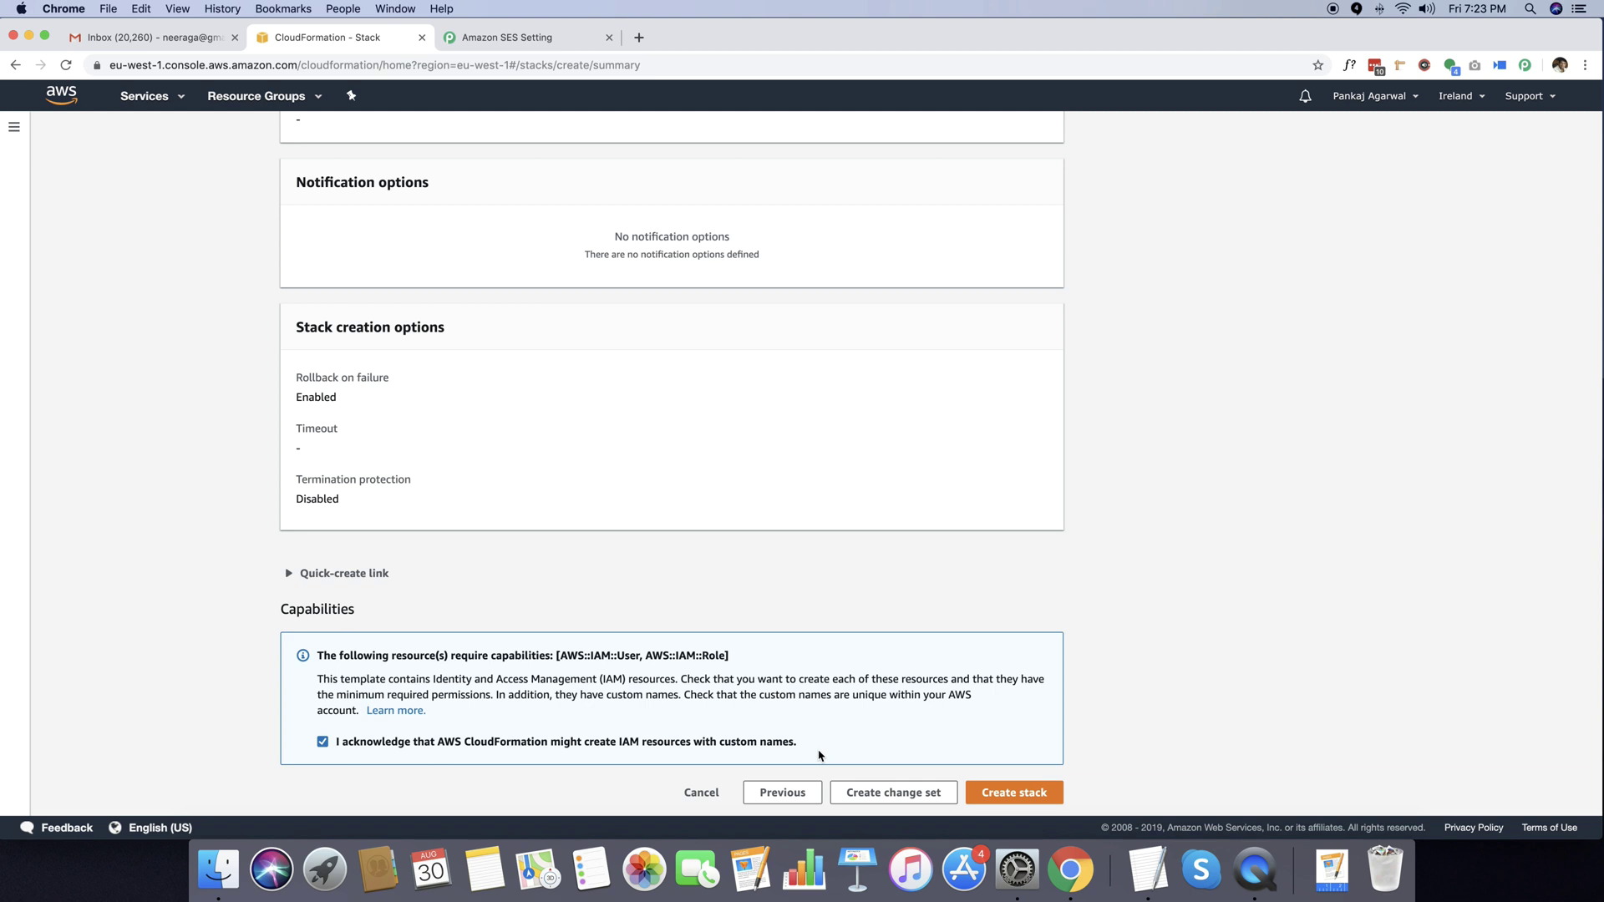
left_click(1021, 796)
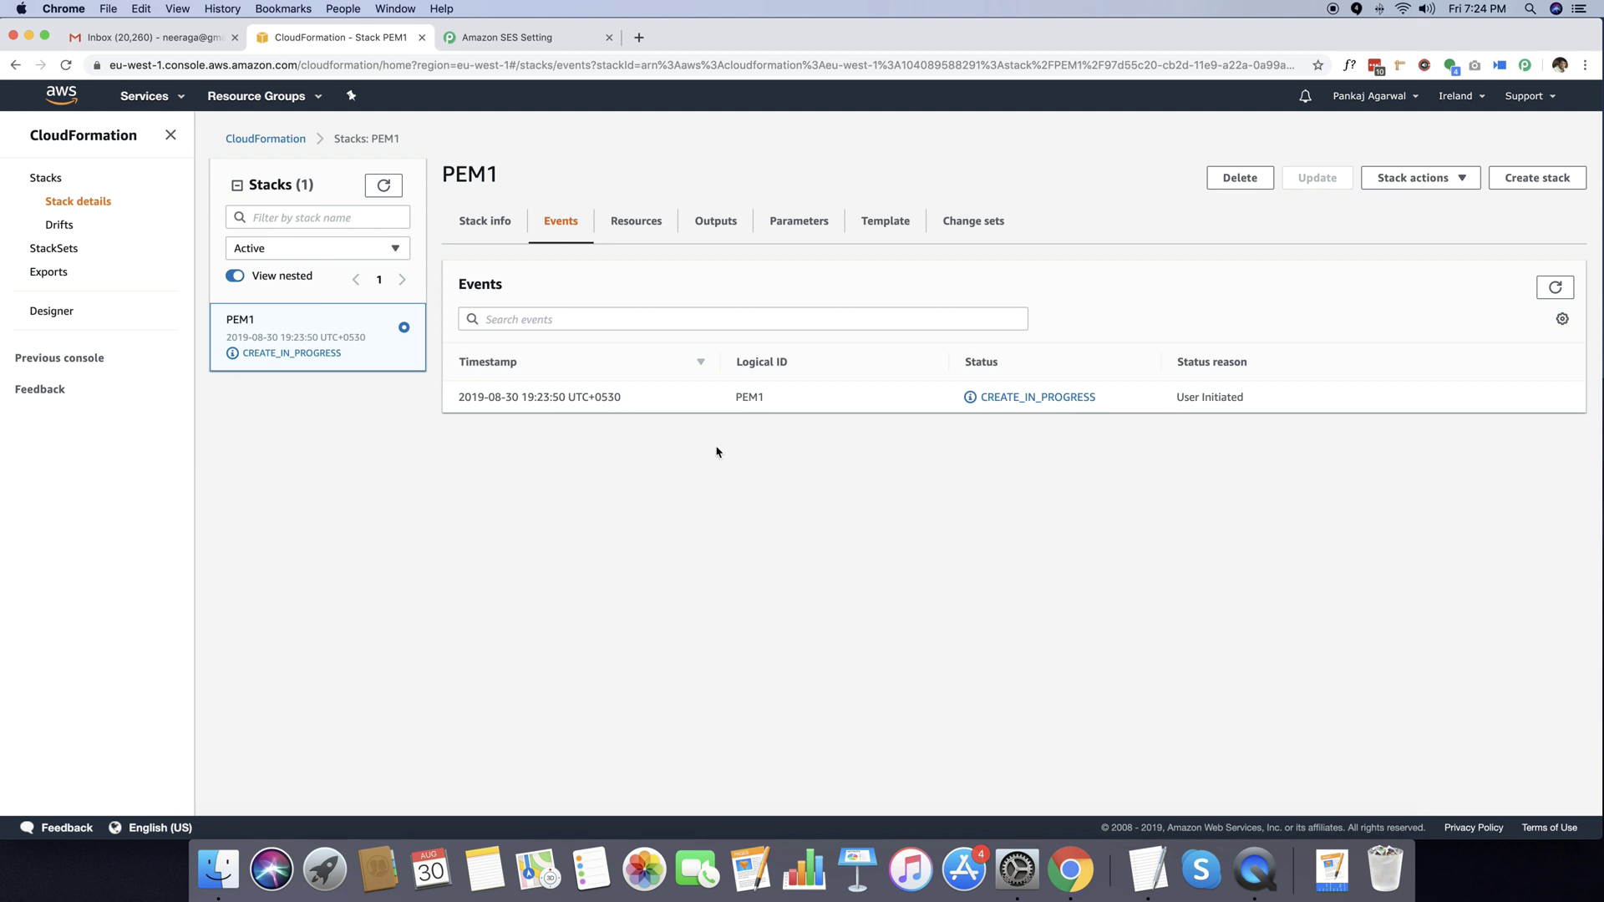
Refresh PEM1's Resources list to see all 15 resources, then move to Gmail.
left_click(648, 232)
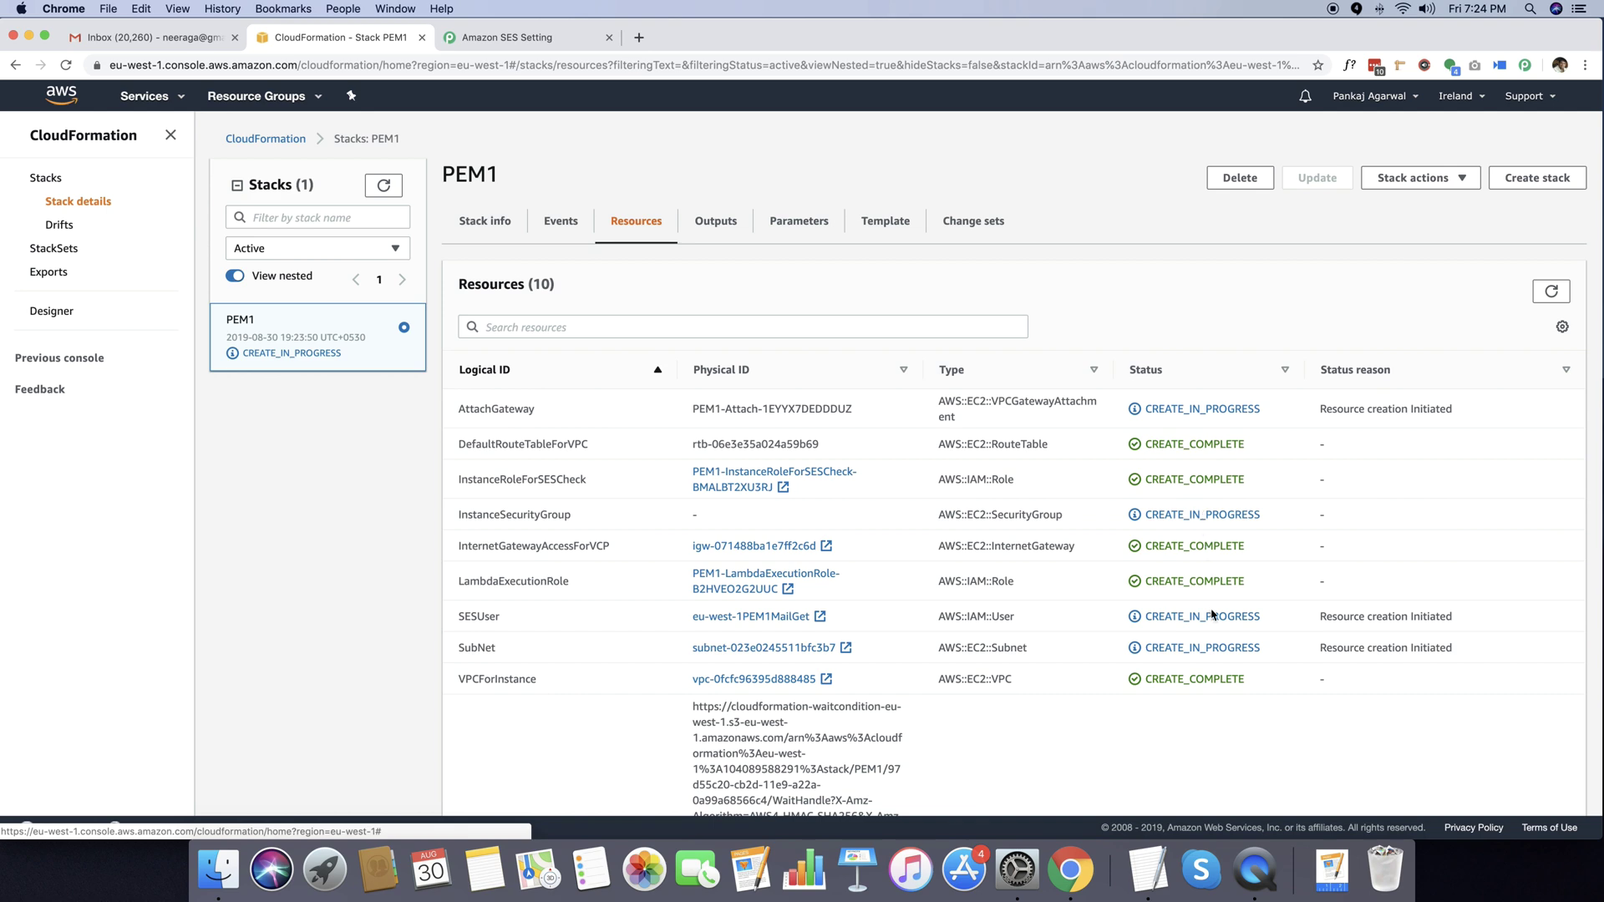
scroll(1213, 616, "down", 3)
scroll(1212, 615, "up", 5)
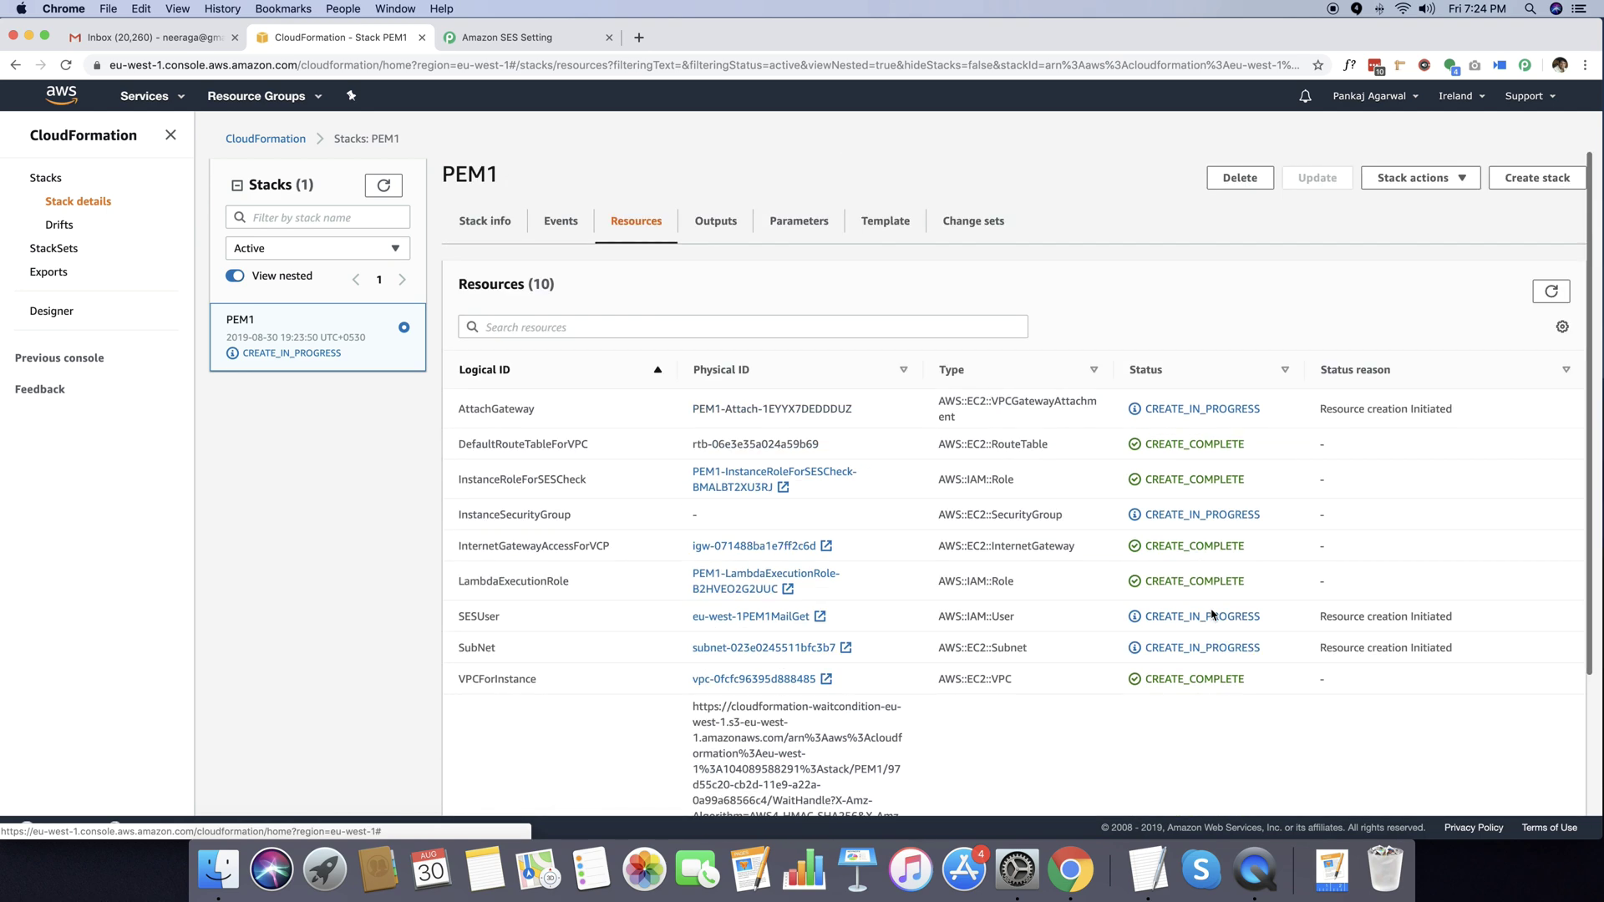
left_click(1551, 291)
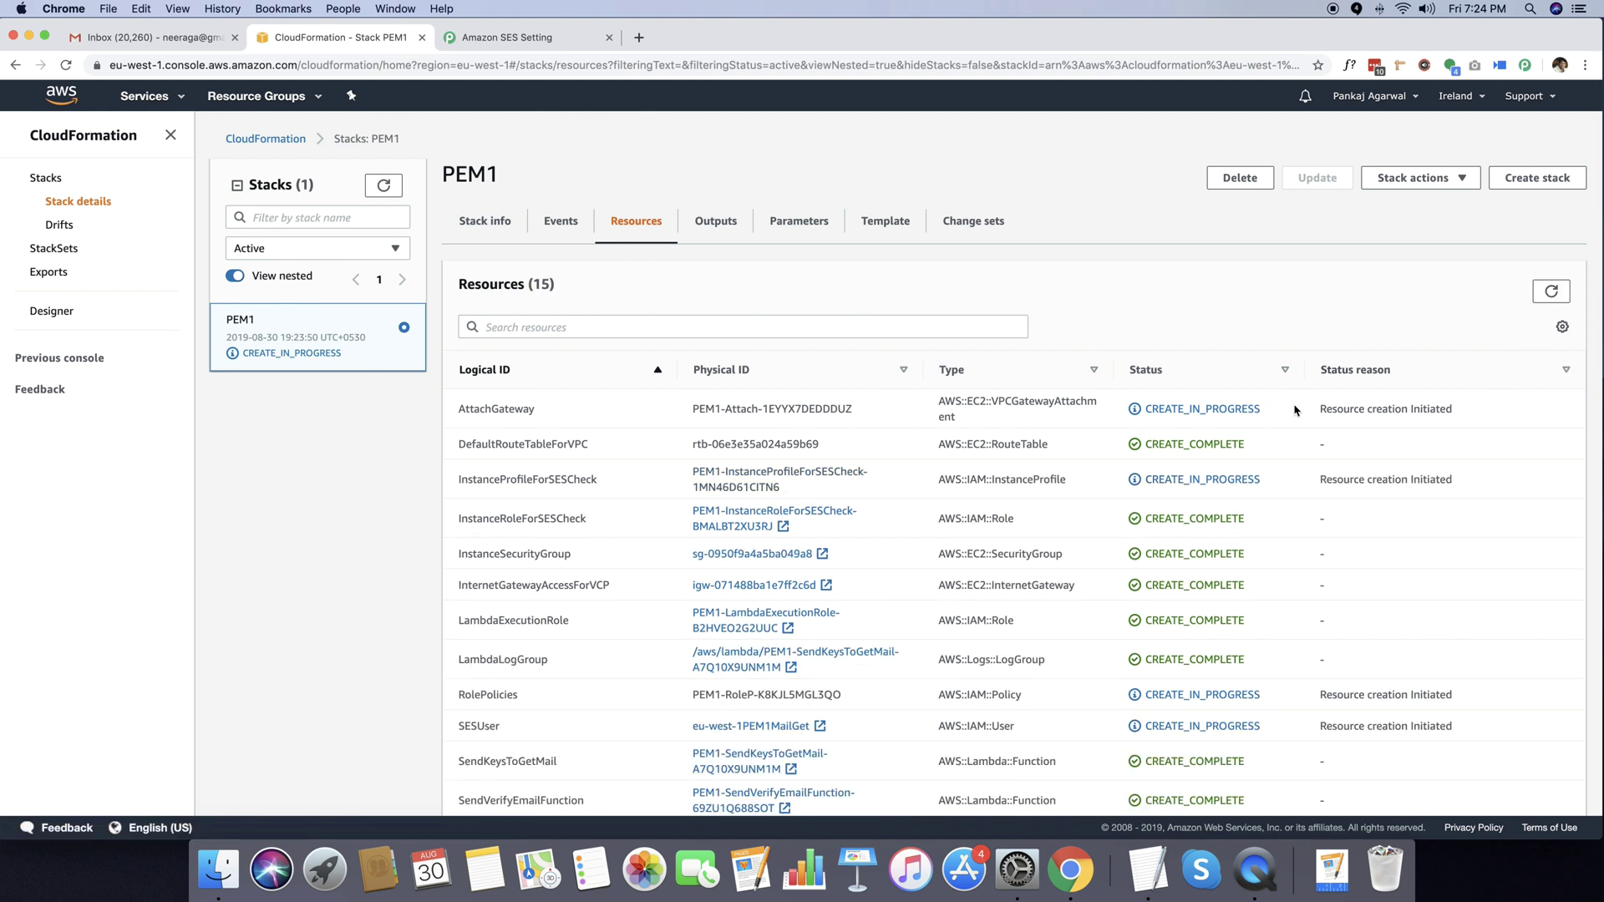
scroll(1192, 443, "down", 5)
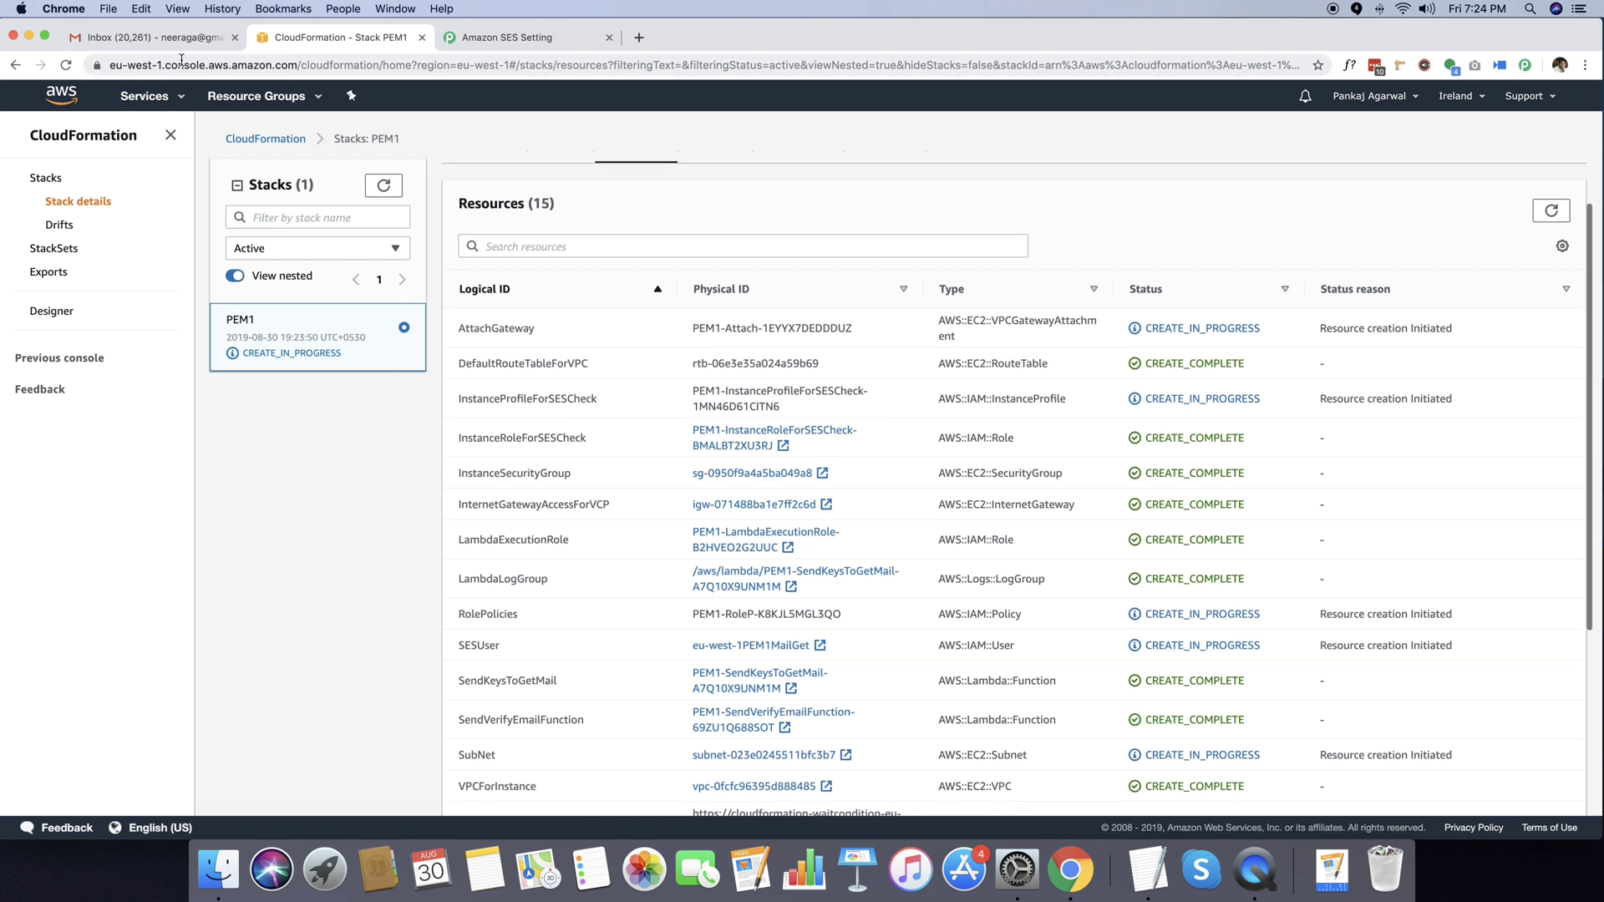
left_click(165, 39)
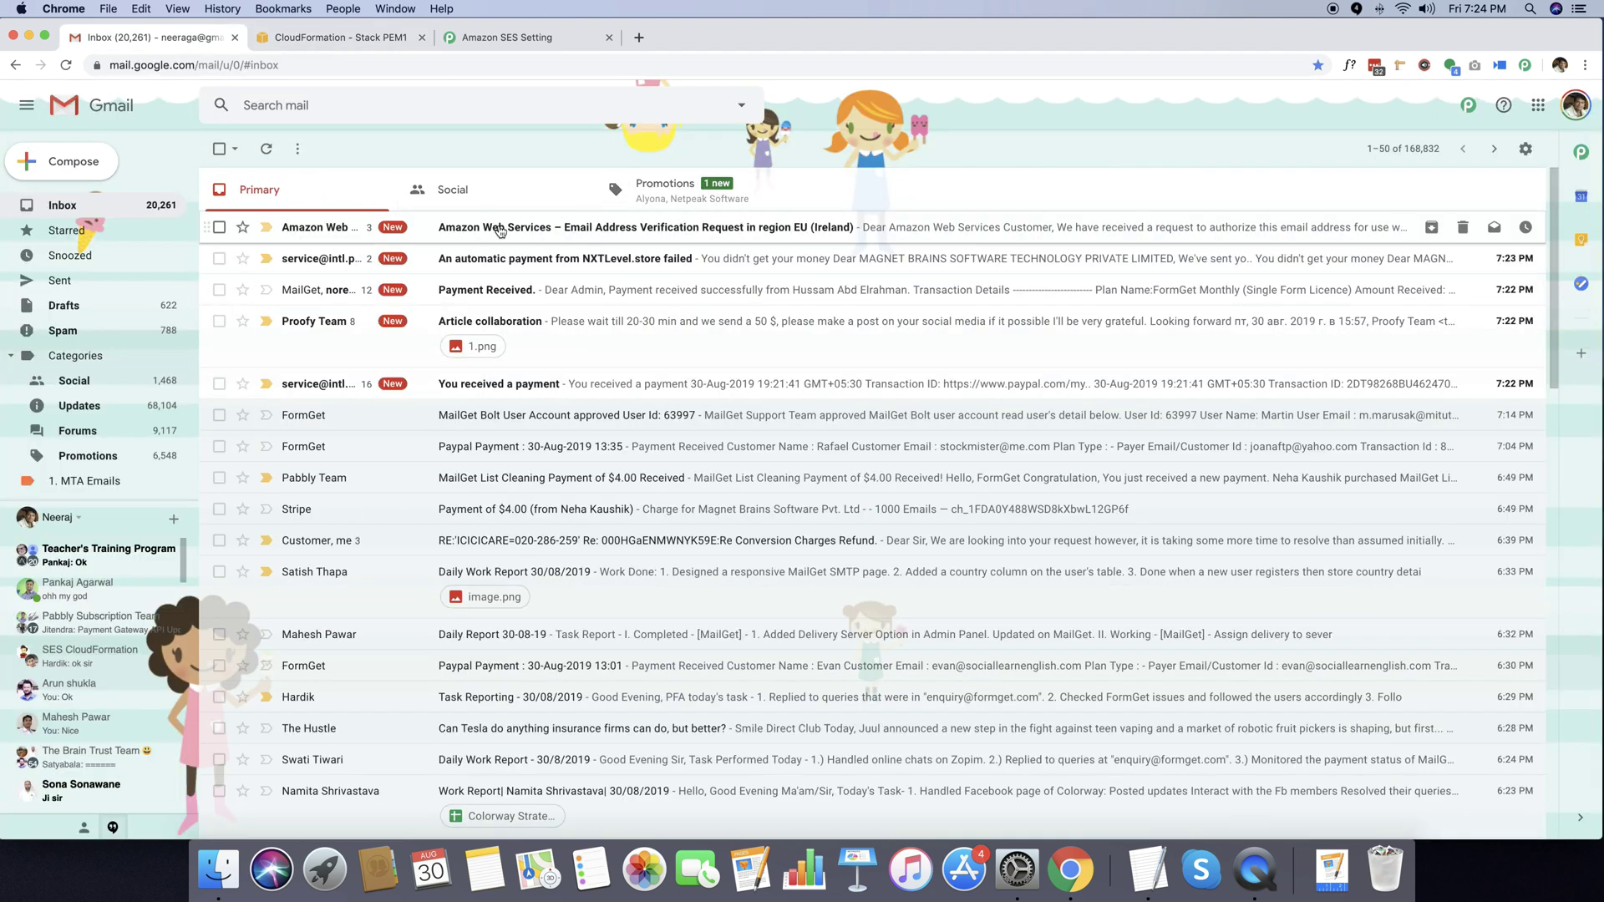
Open the Amazon Web Services verification e-mail and follow its address verification link.
left_click(533, 230)
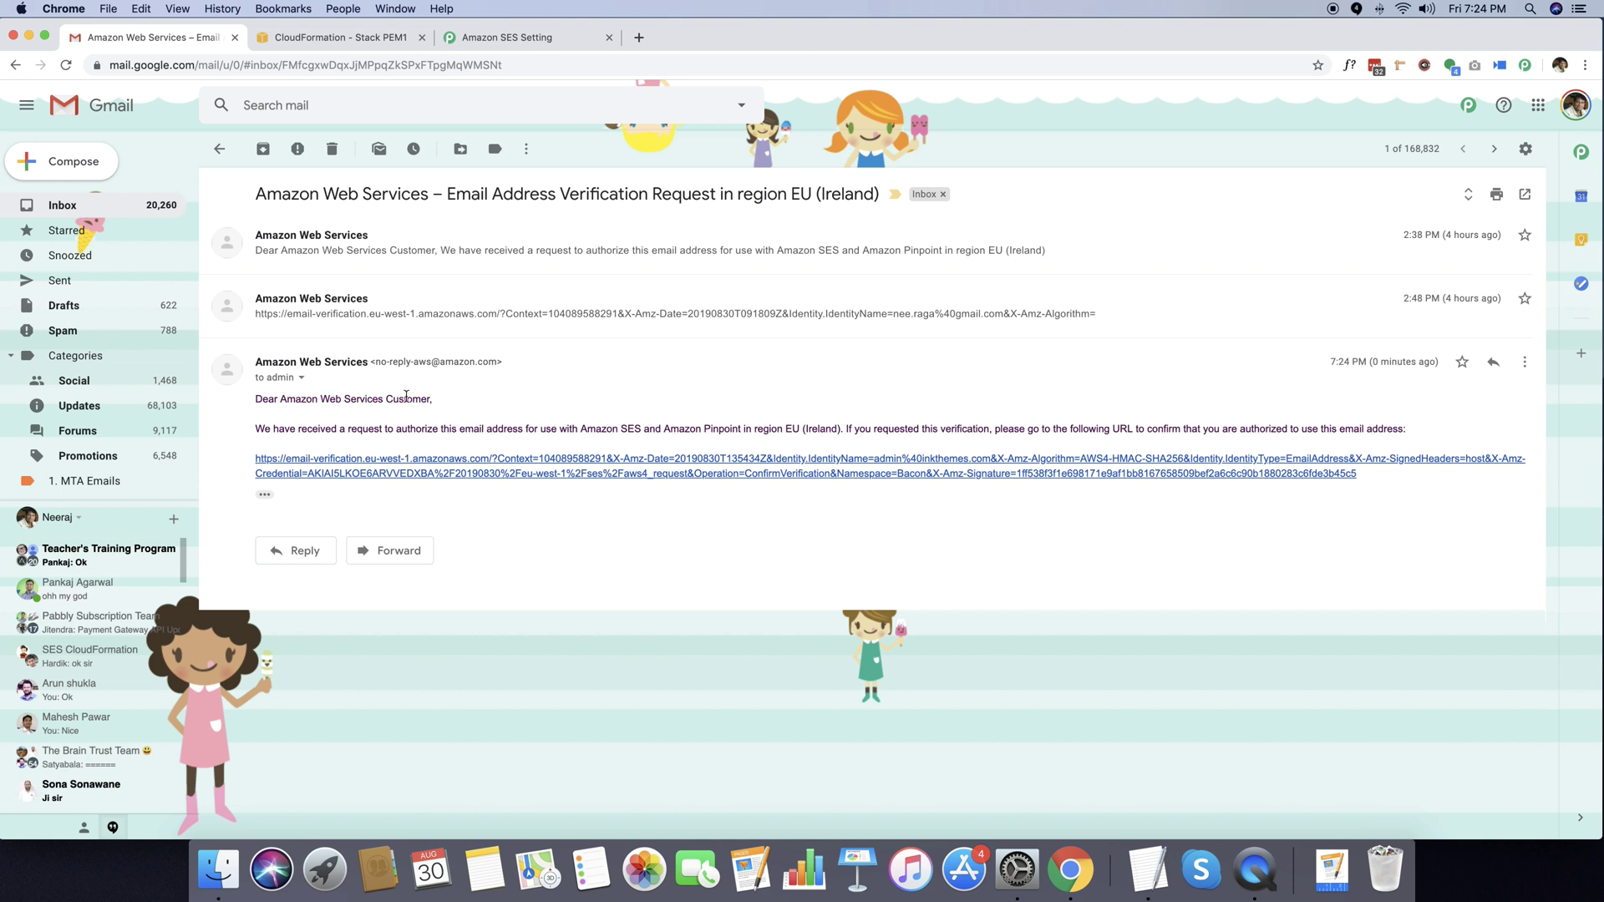
left_click_drag(254, 194, 877, 193)
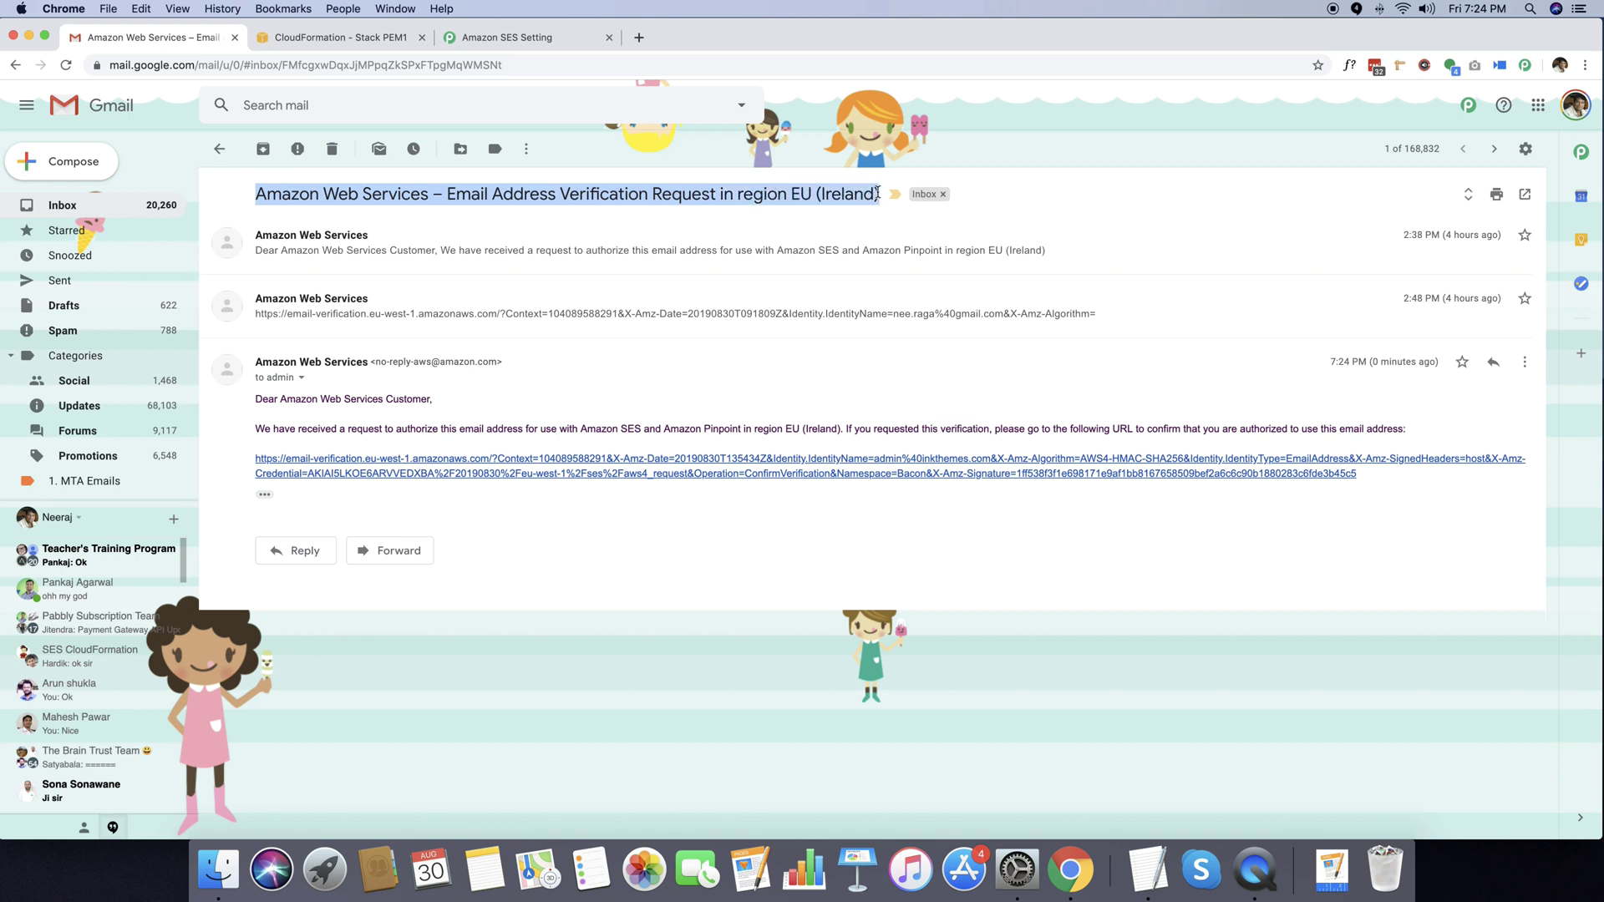
left_click(840, 193)
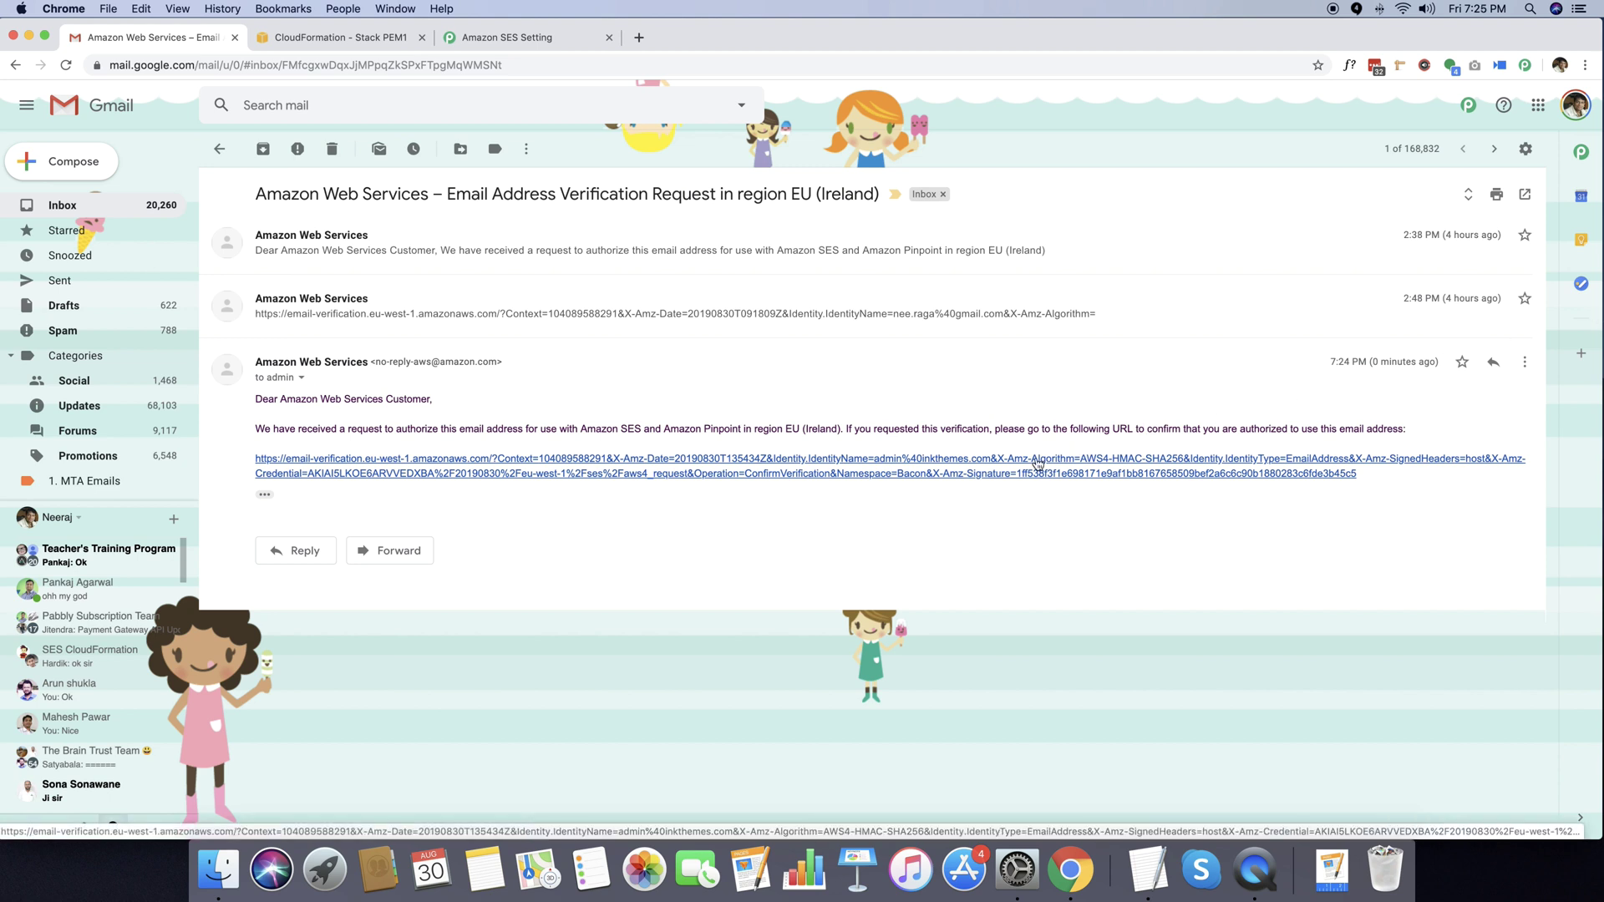
left_click(1035, 465)
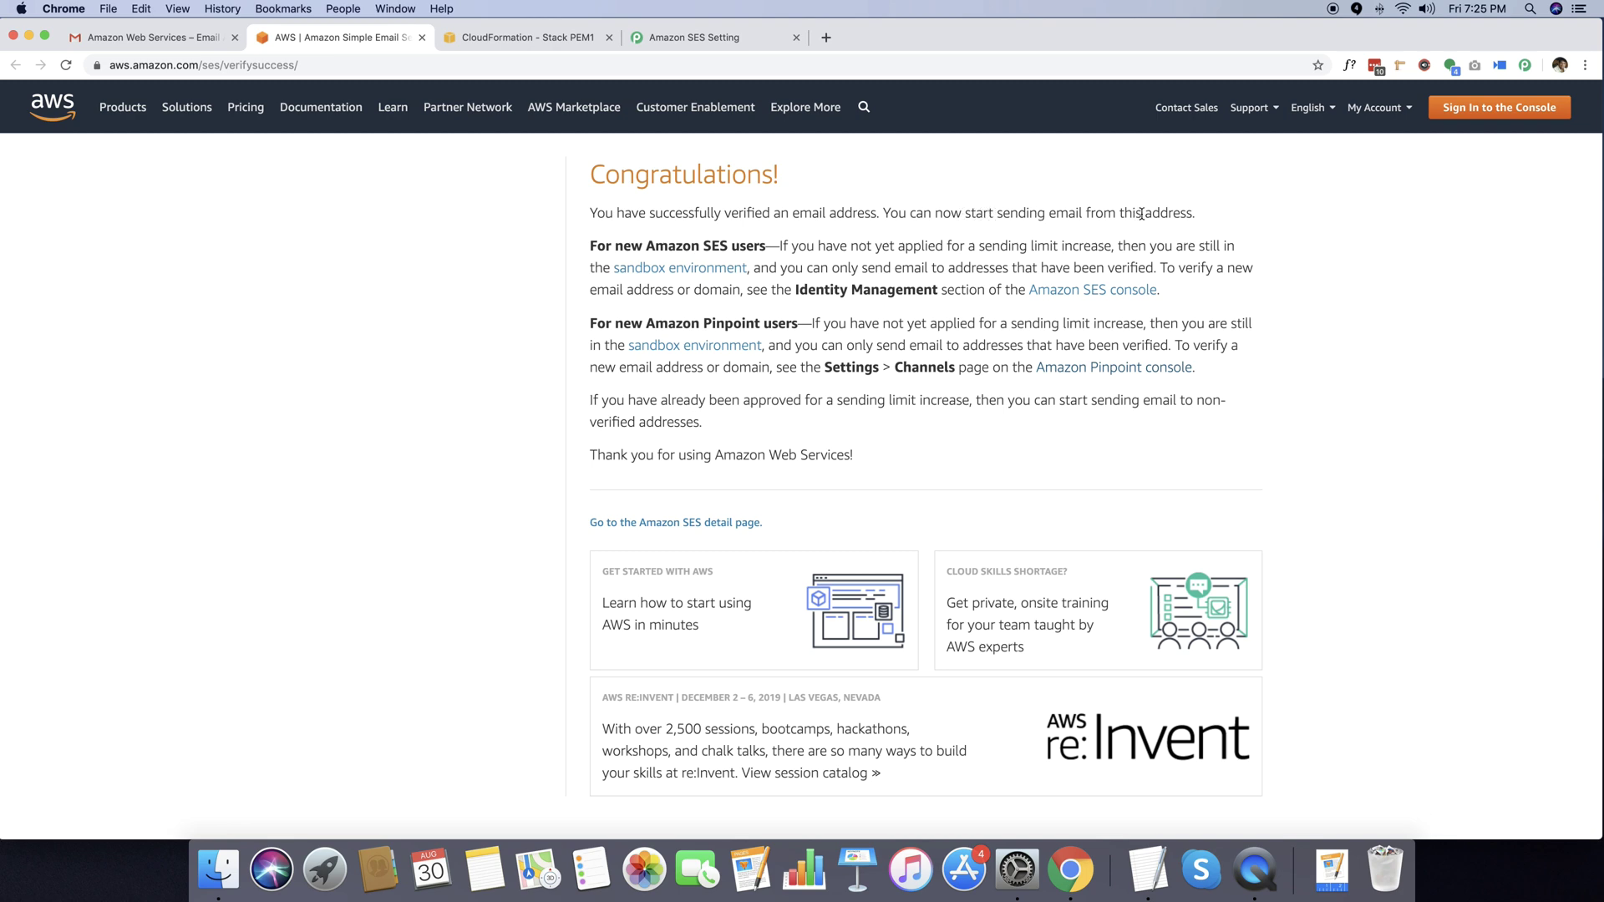
Refresh the PEM1 stack status until CREATE_COMPLETE, then return to Pabbly's Amazon SES settings.
left_click(583, 41)
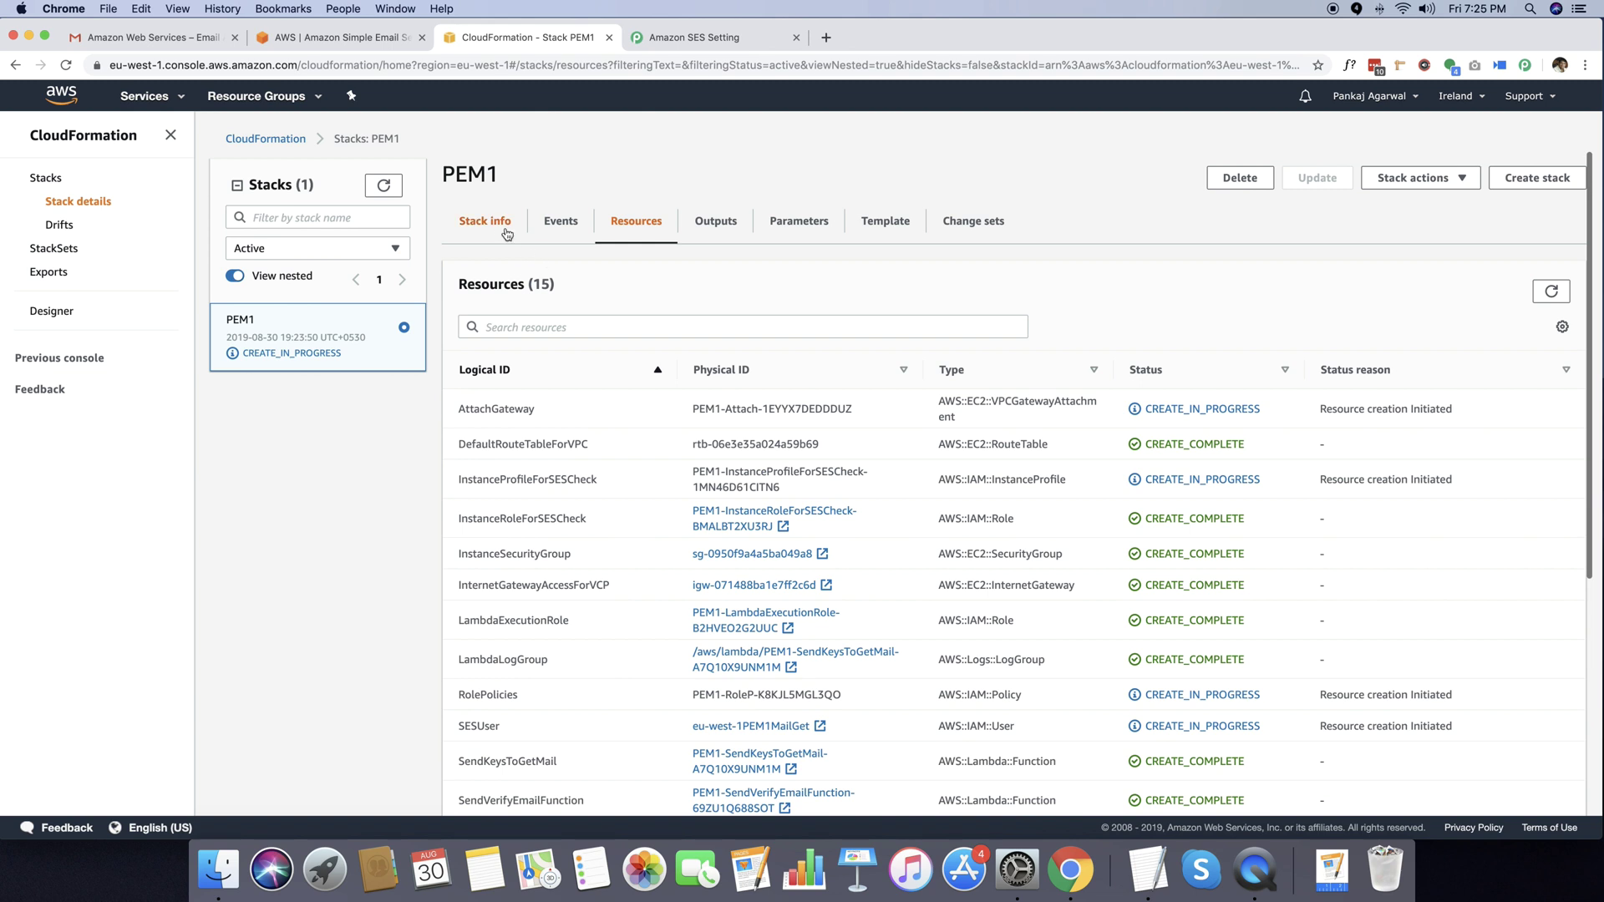
left_click(491, 222)
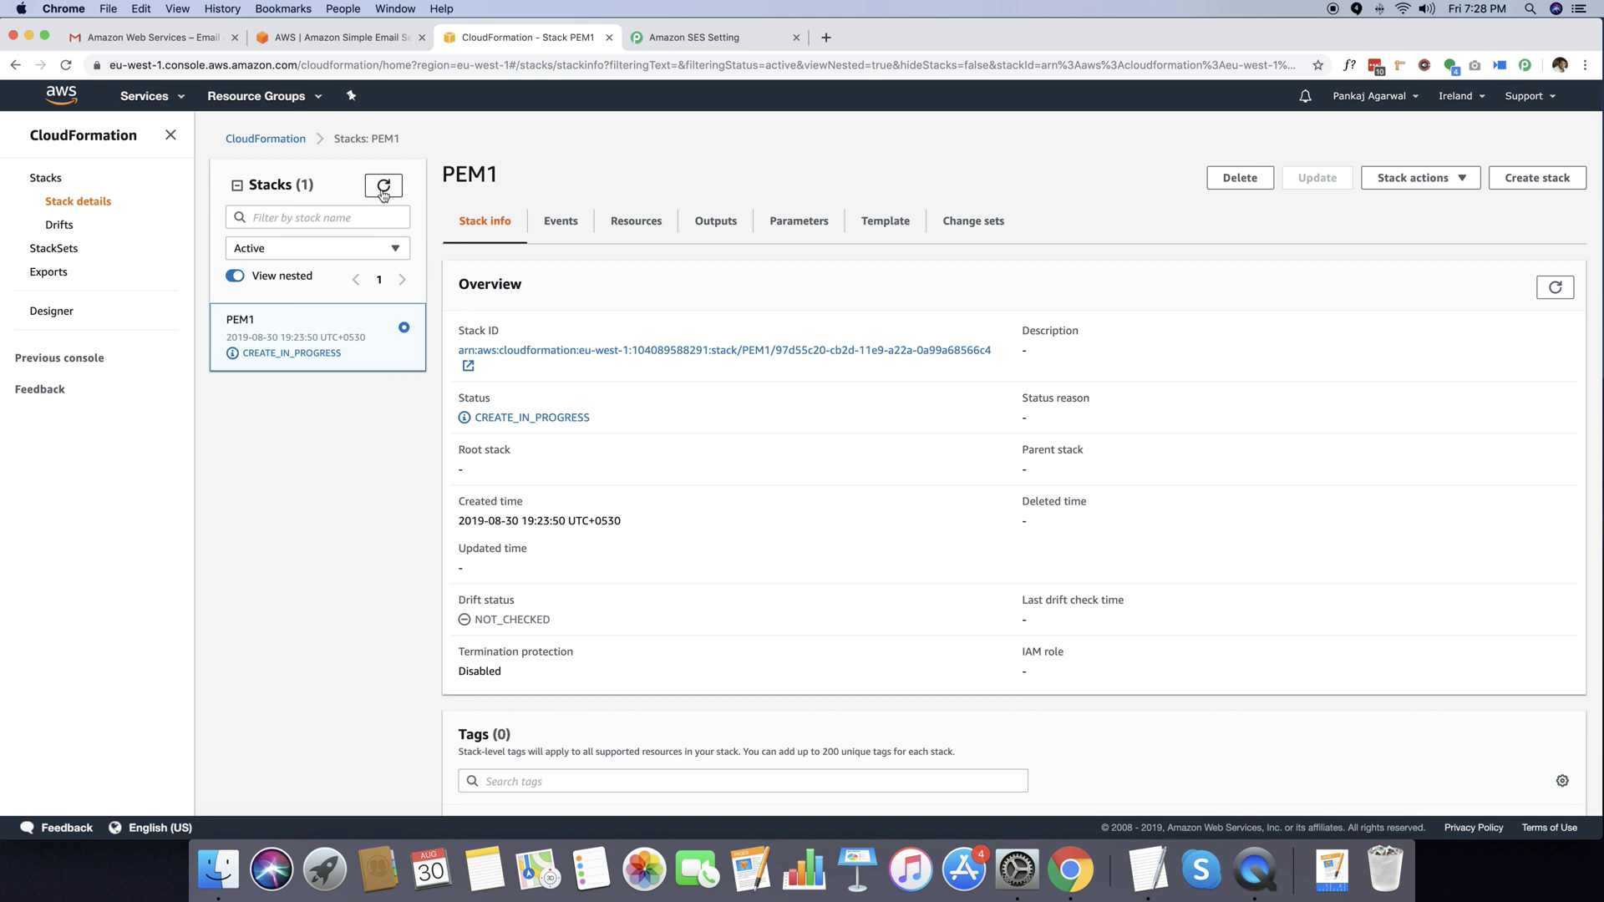
left_click(382, 193)
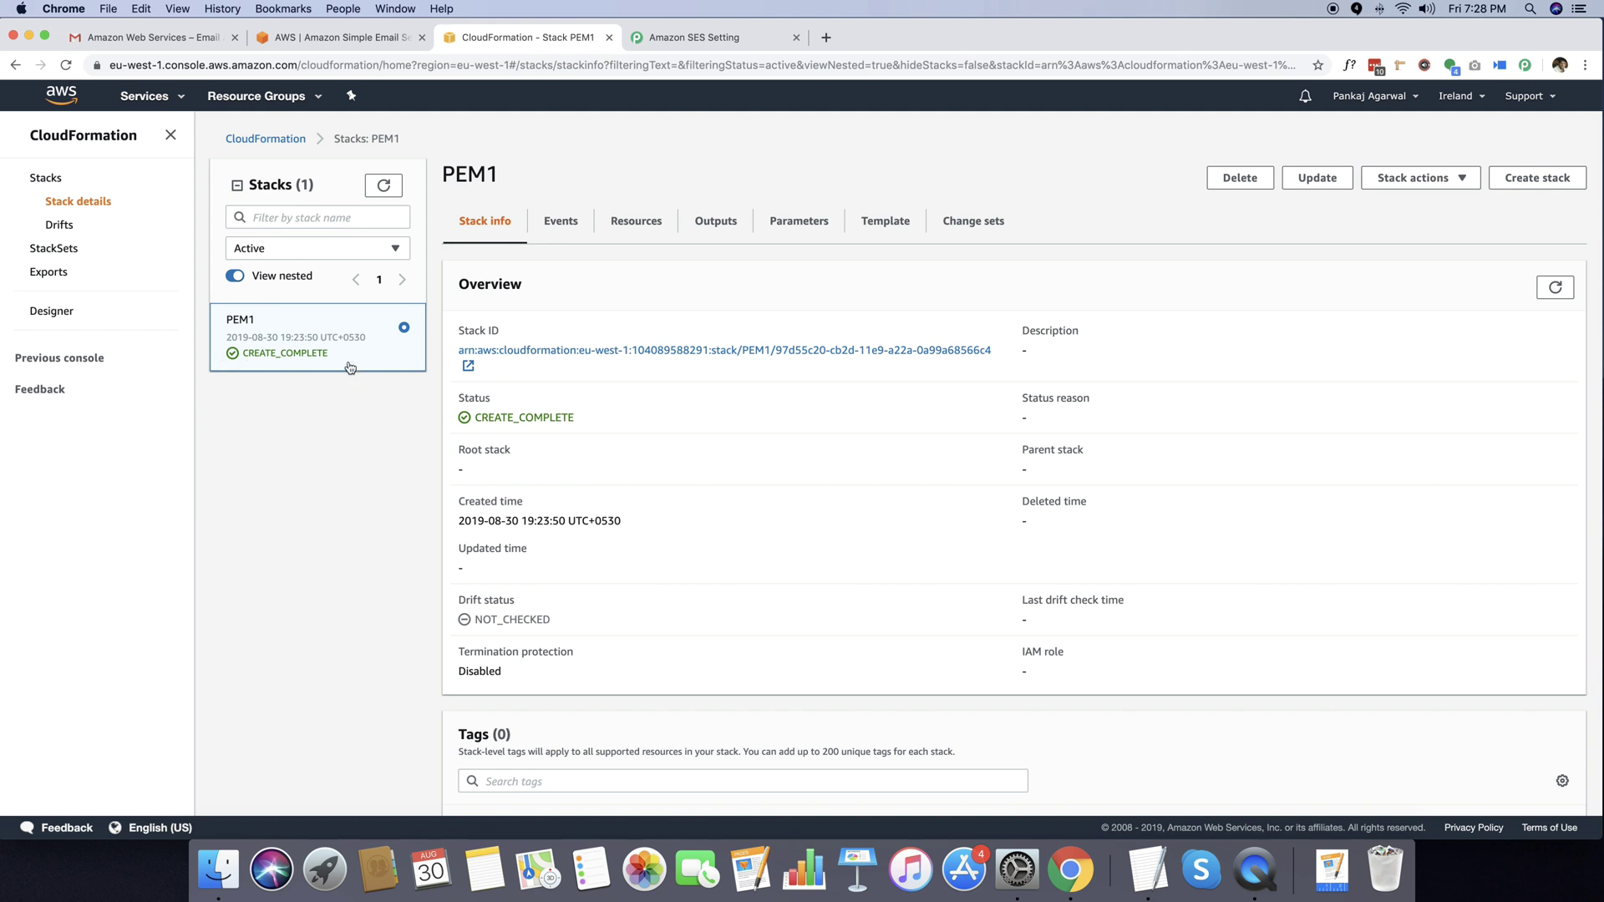
left_click(683, 37)
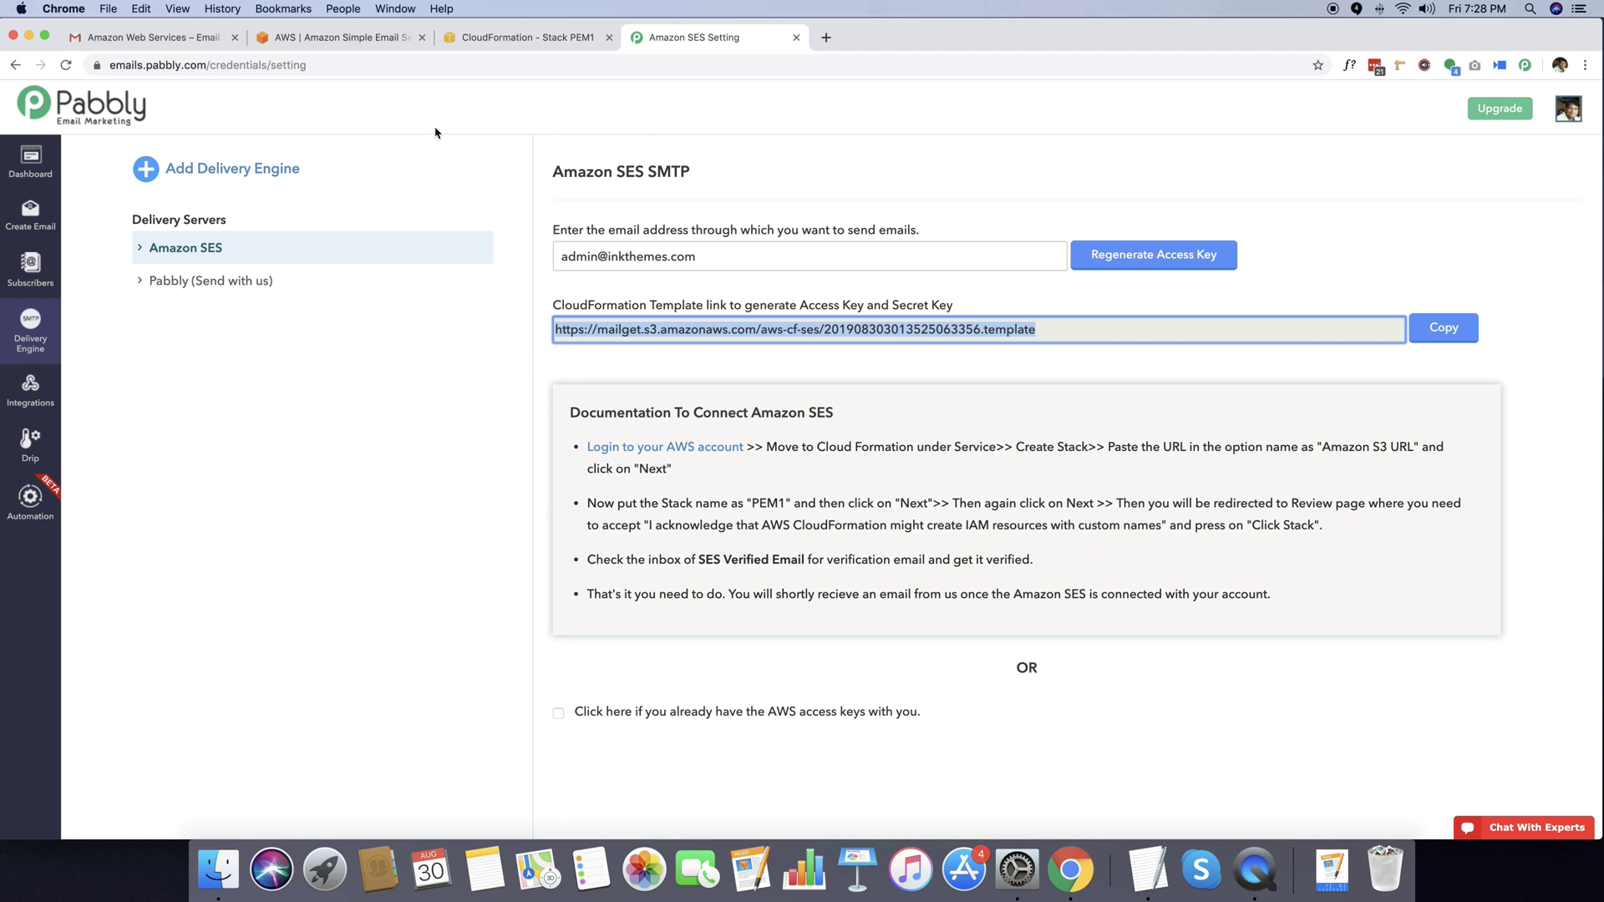
Reload Pabbly and open Amazon SES to view the saved eu-west-1 (Ireland) access keys.
scroll(61, 434, "down", 1)
left_click(64, 69)
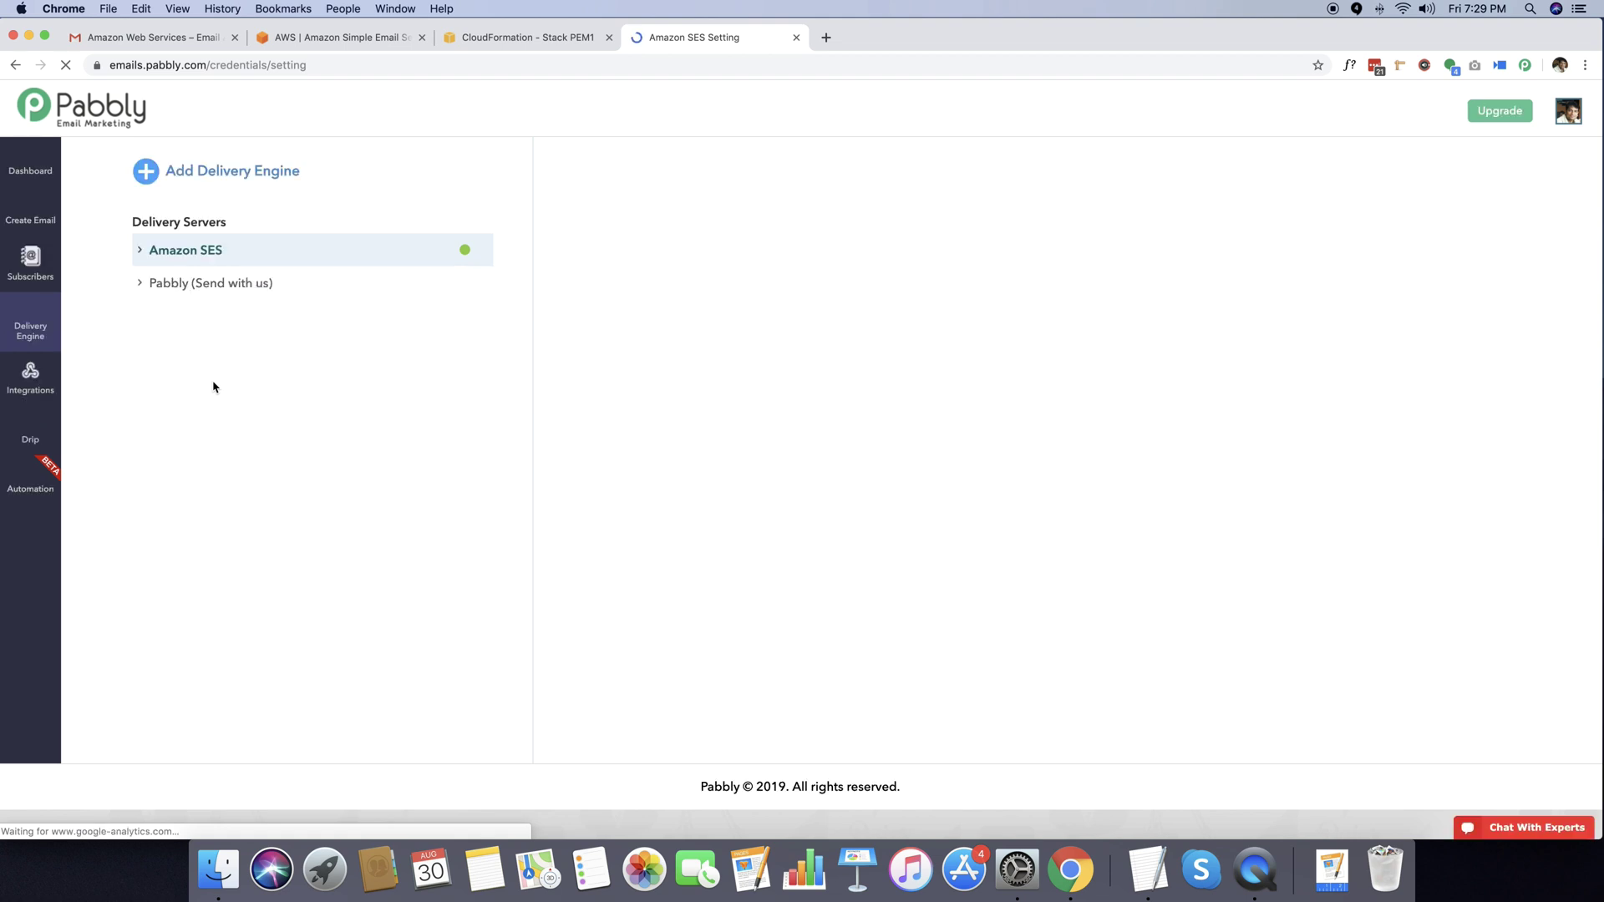
left_click(465, 251)
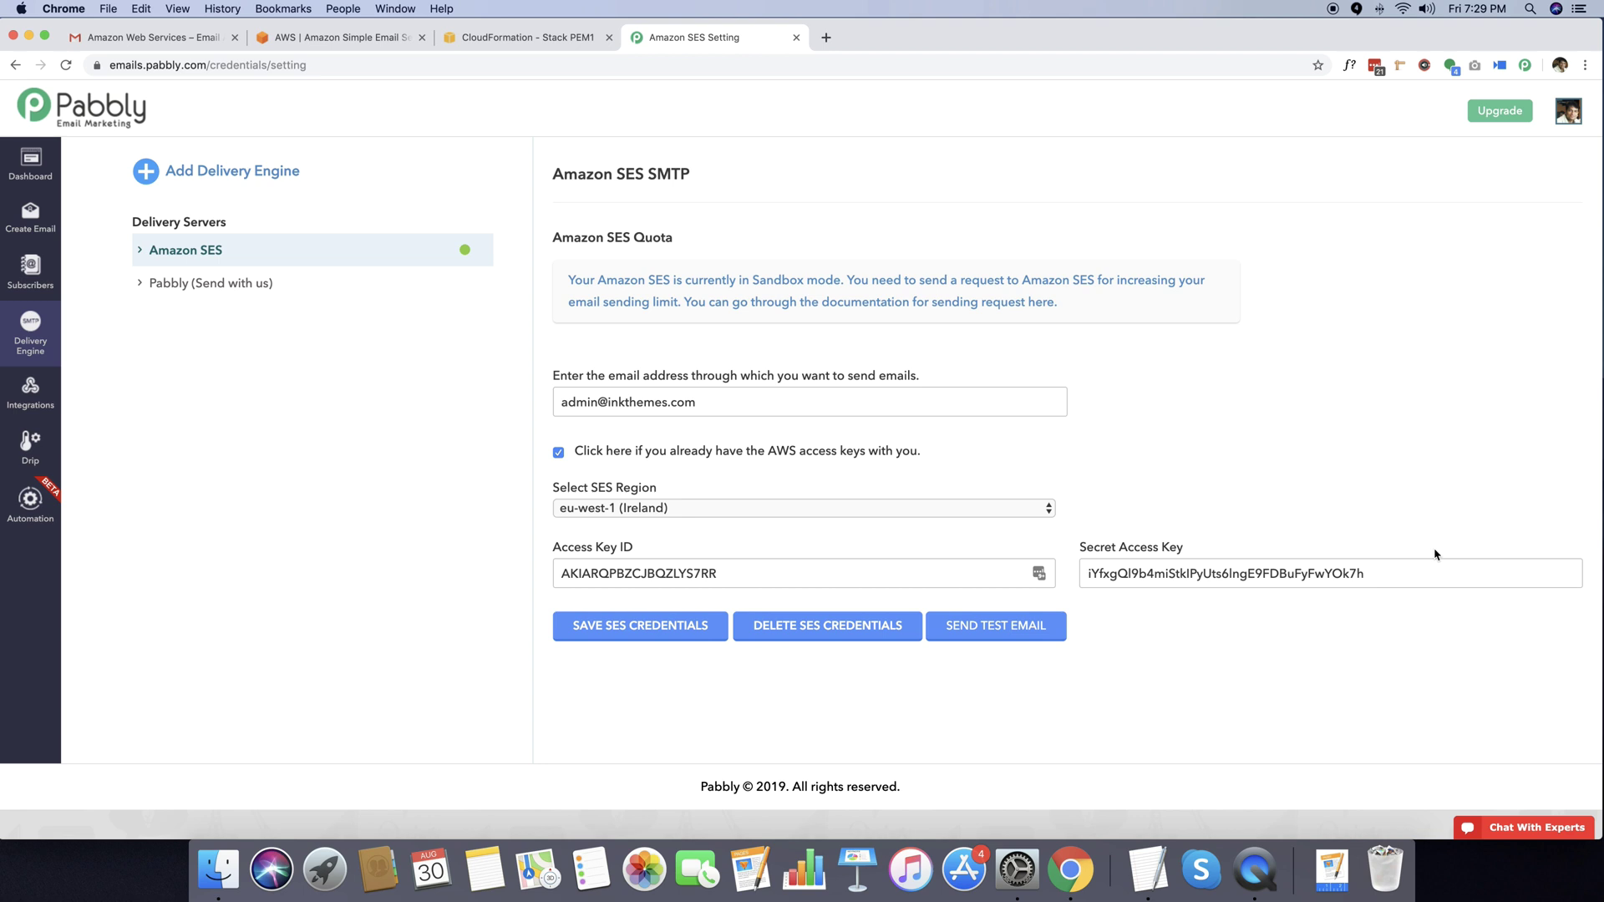
scroll(743, 286, "down", 1)
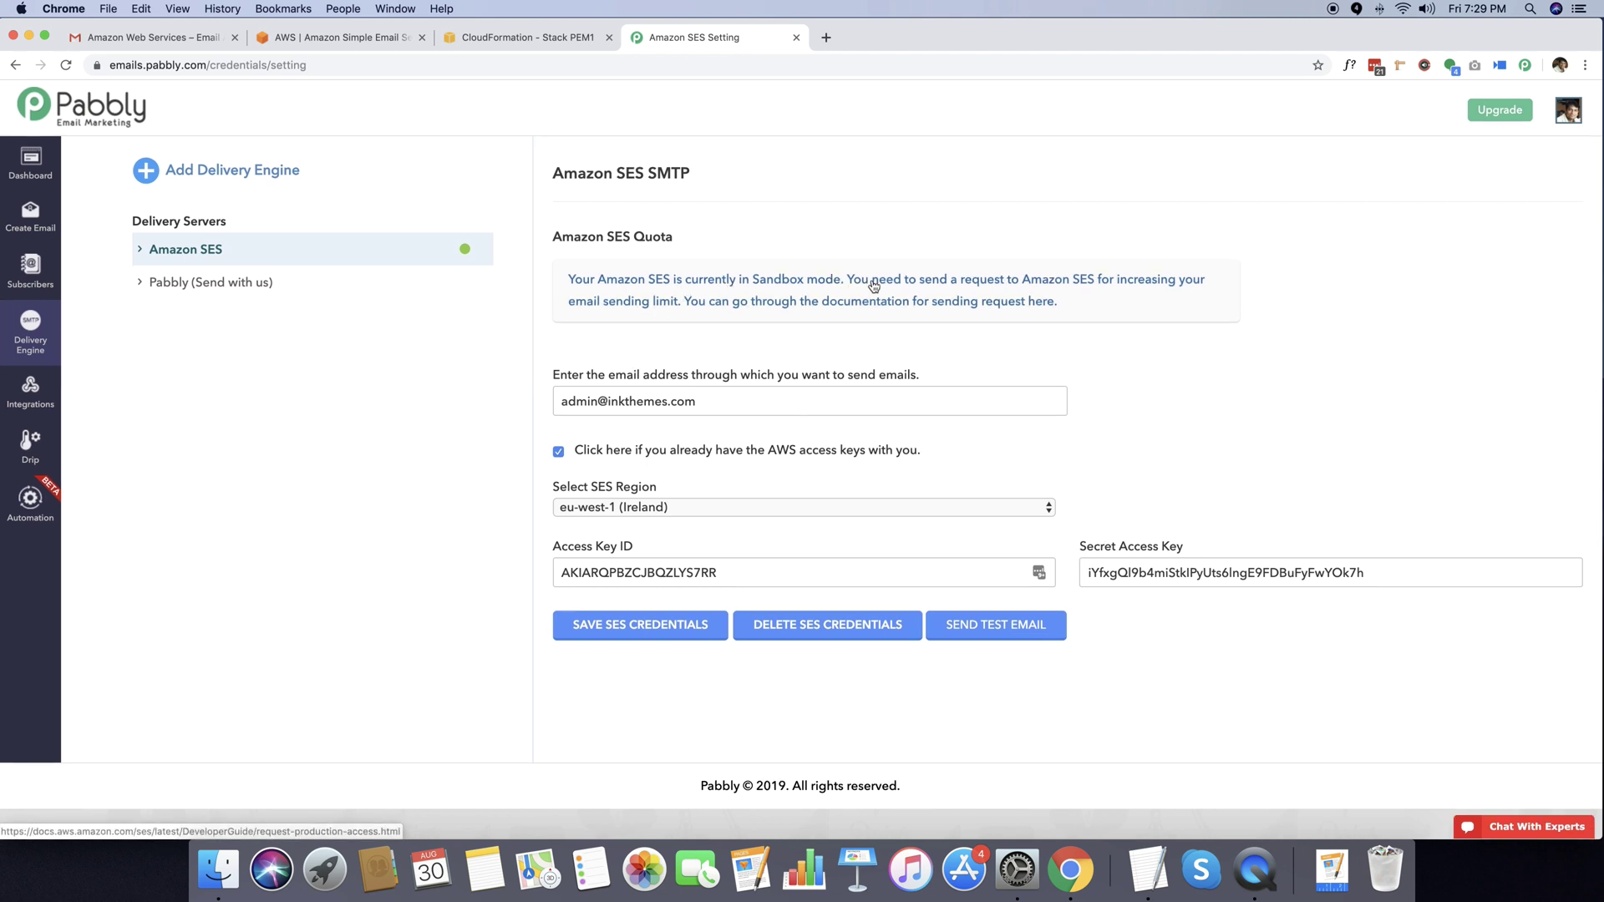